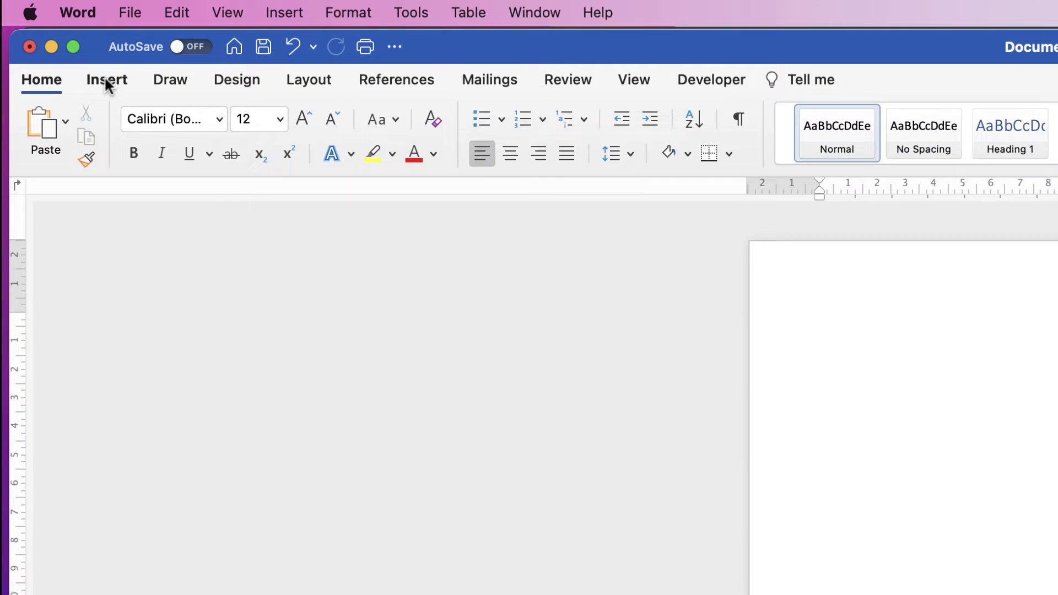
Step: Draw a blue circle about 11.76 cm across on the lower half of the page
click(53, 41)
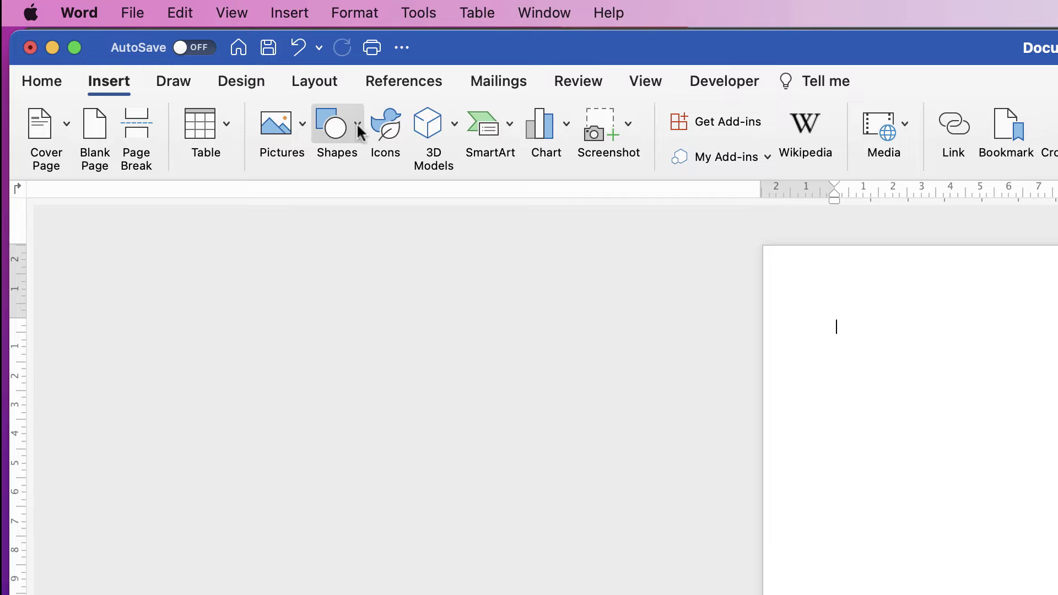
click(358, 132)
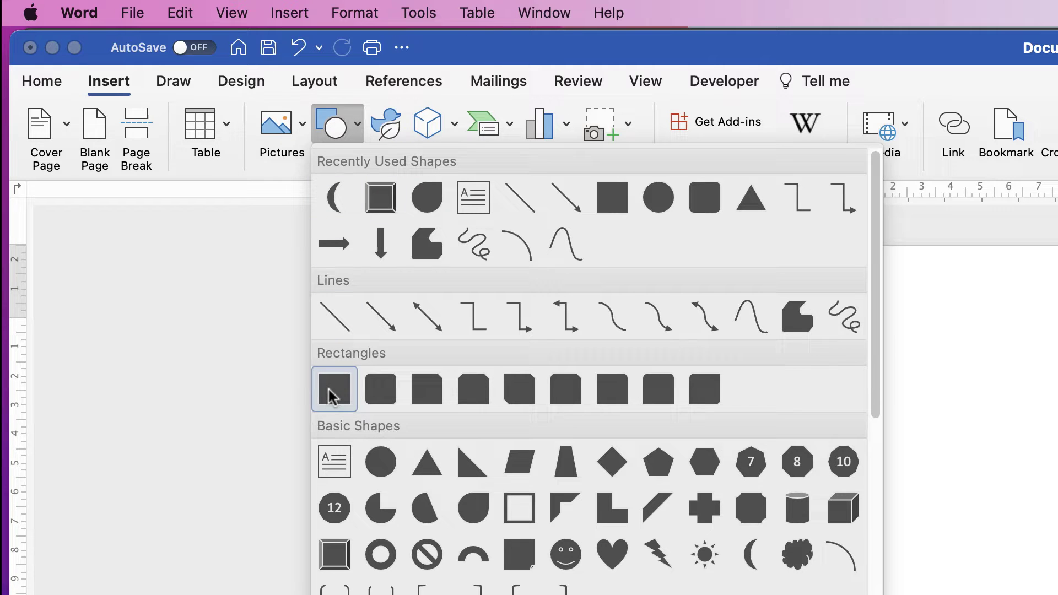
click(380, 466)
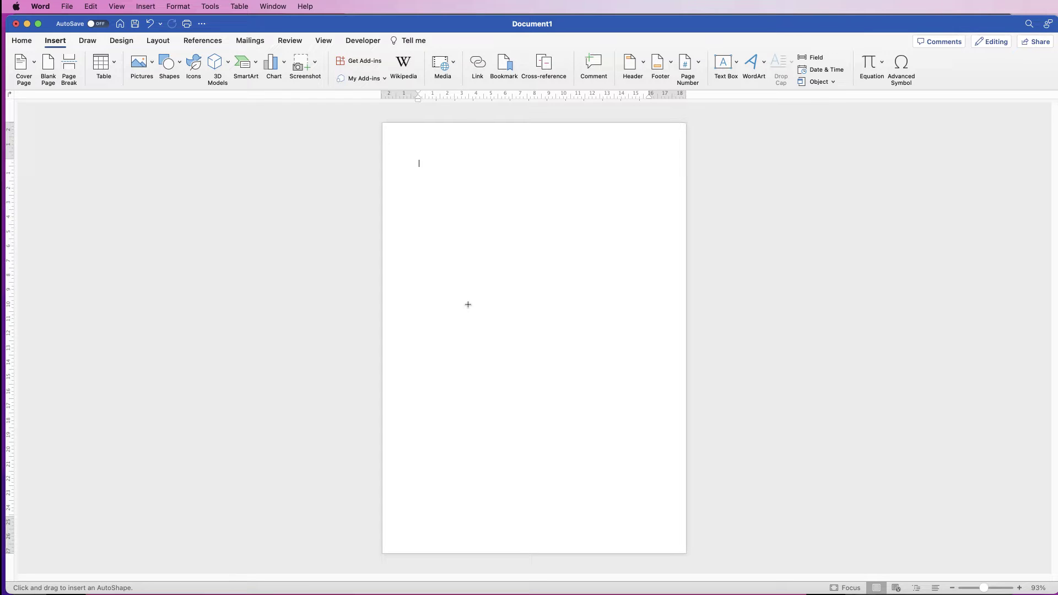
drag(467, 304, 617, 487)
drag(543, 407, 536, 415)
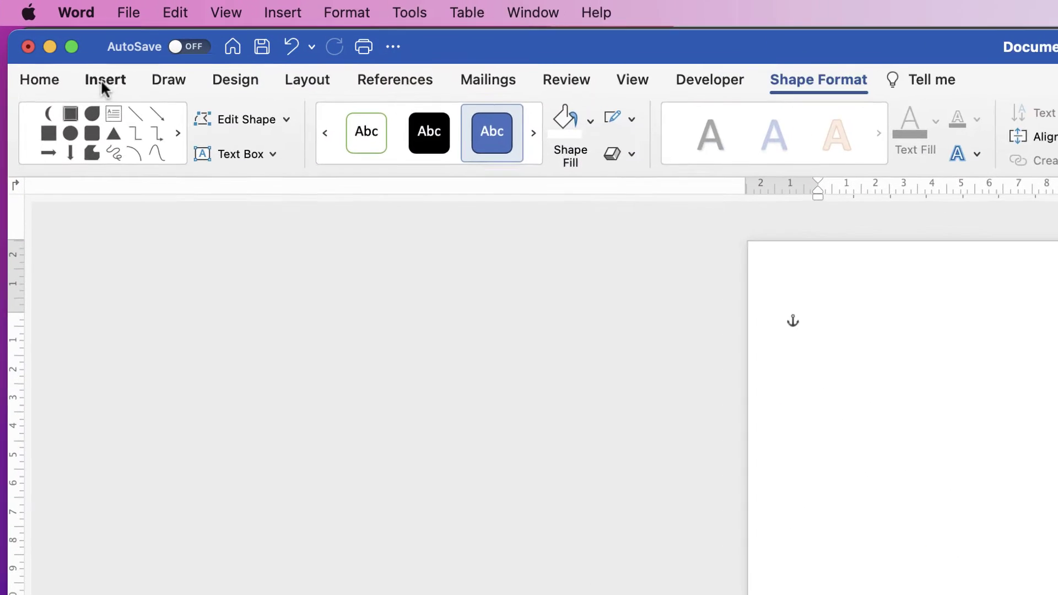
Step: Insert plain black WordArt reading TEXT above the circle
click(77, 52)
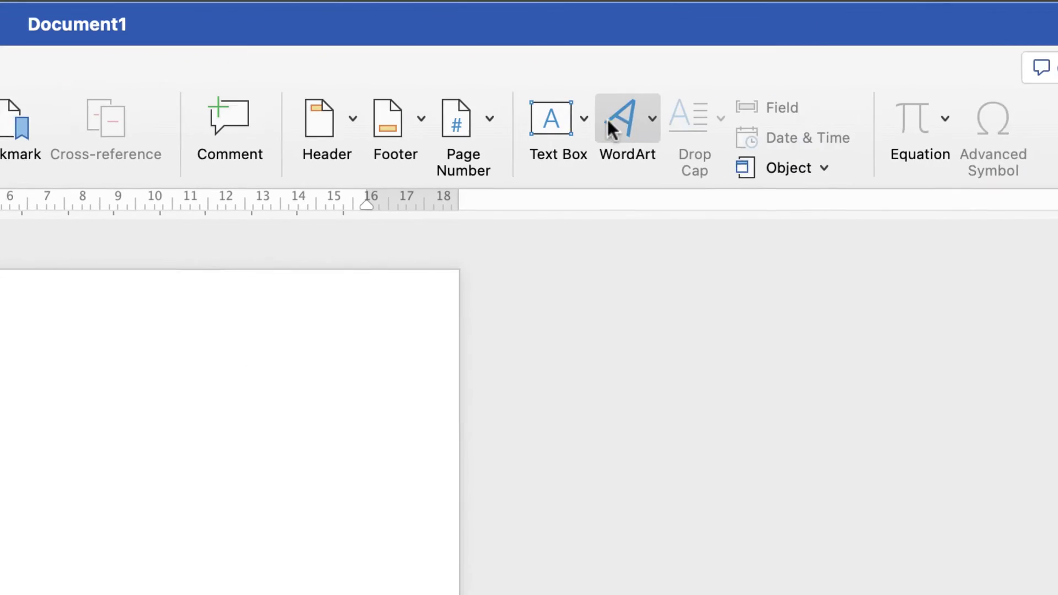
click(591, 116)
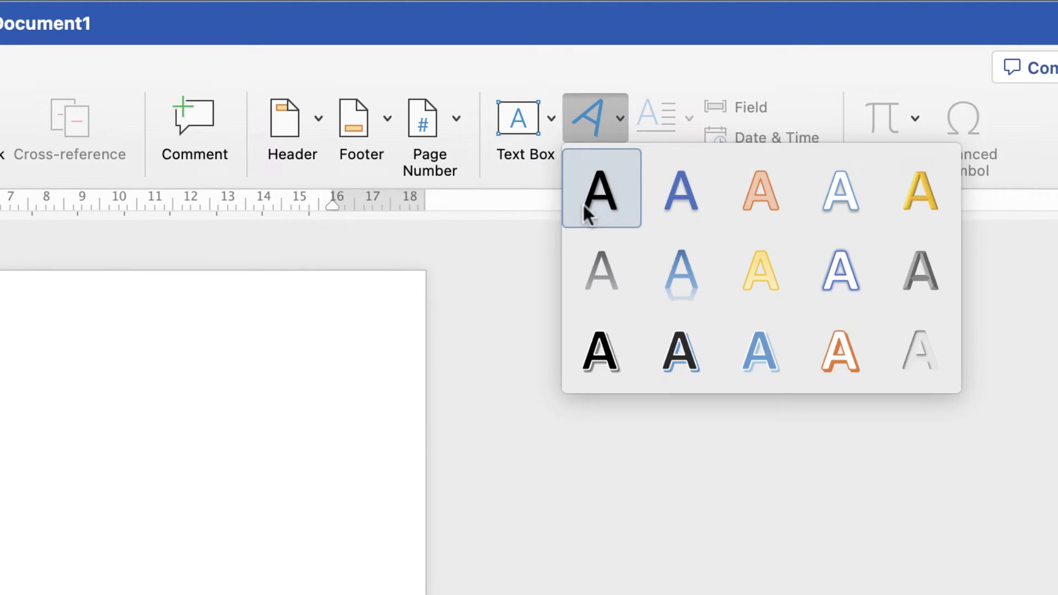
click(604, 199)
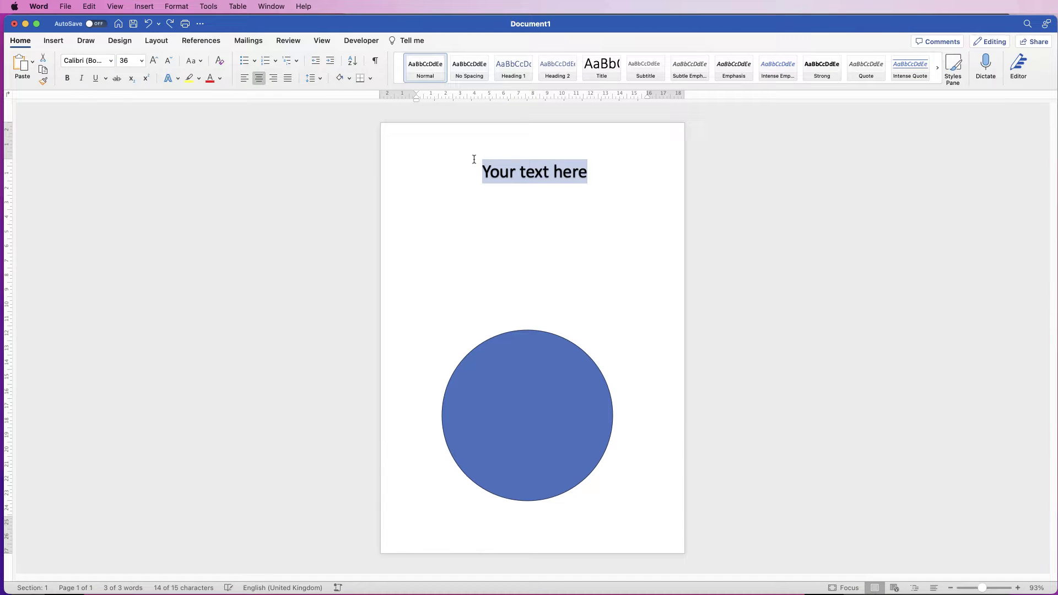
text(TEXT)
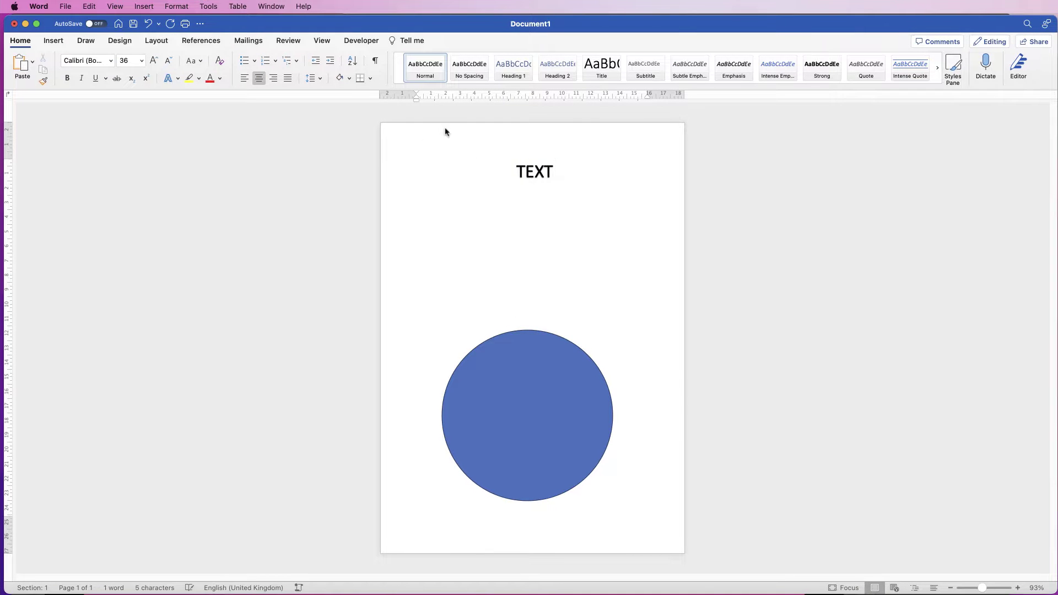
Step: Enlarge the word TEXT to 160 pt Calibri
key(super+a)
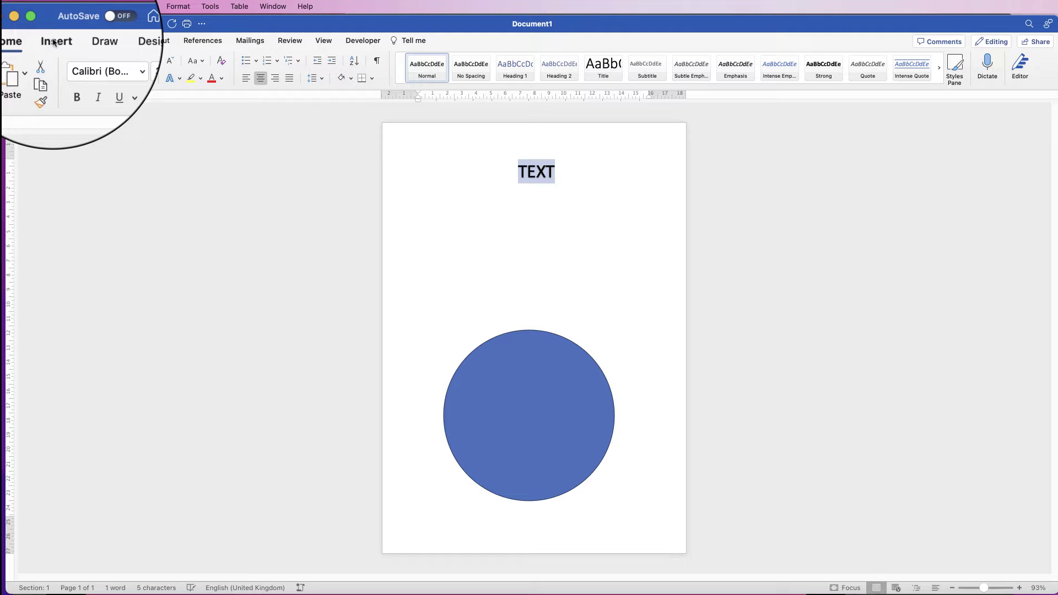
click(156, 64)
click(156, 64)
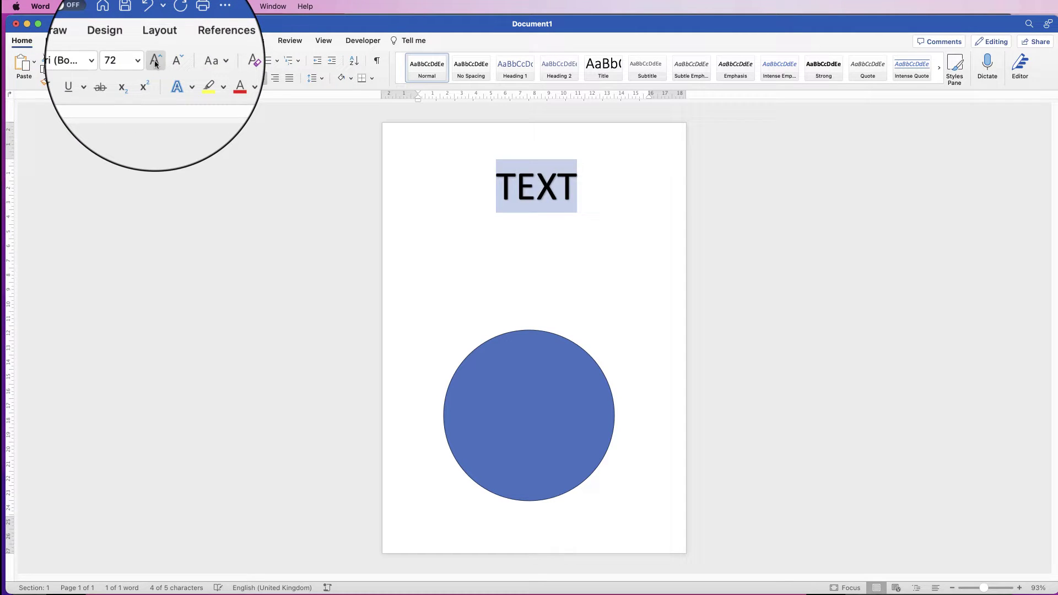
click(156, 64)
click(156, 64)
click(156, 64)
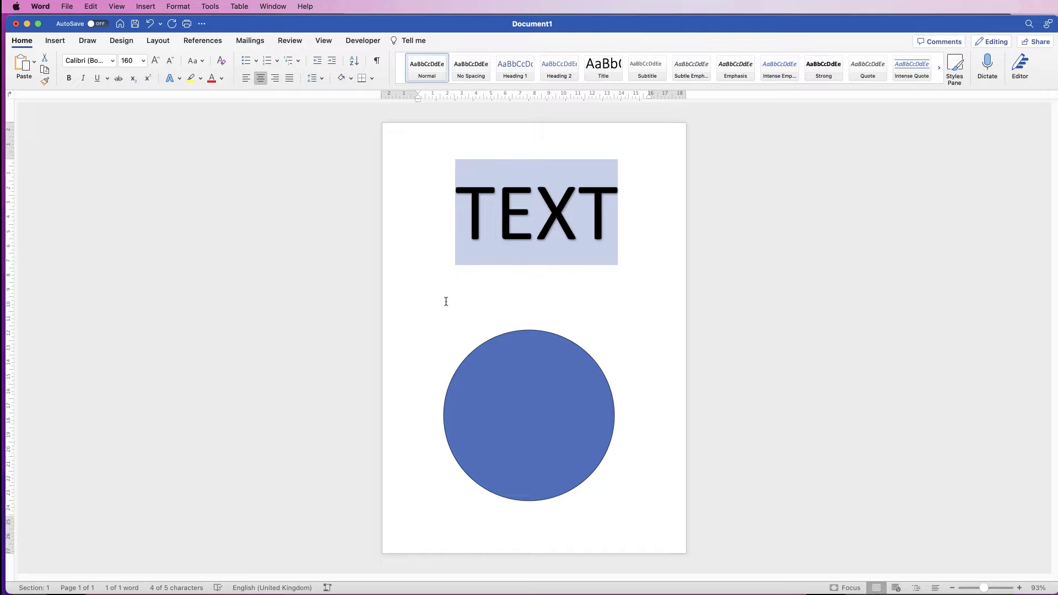
click(533, 404)
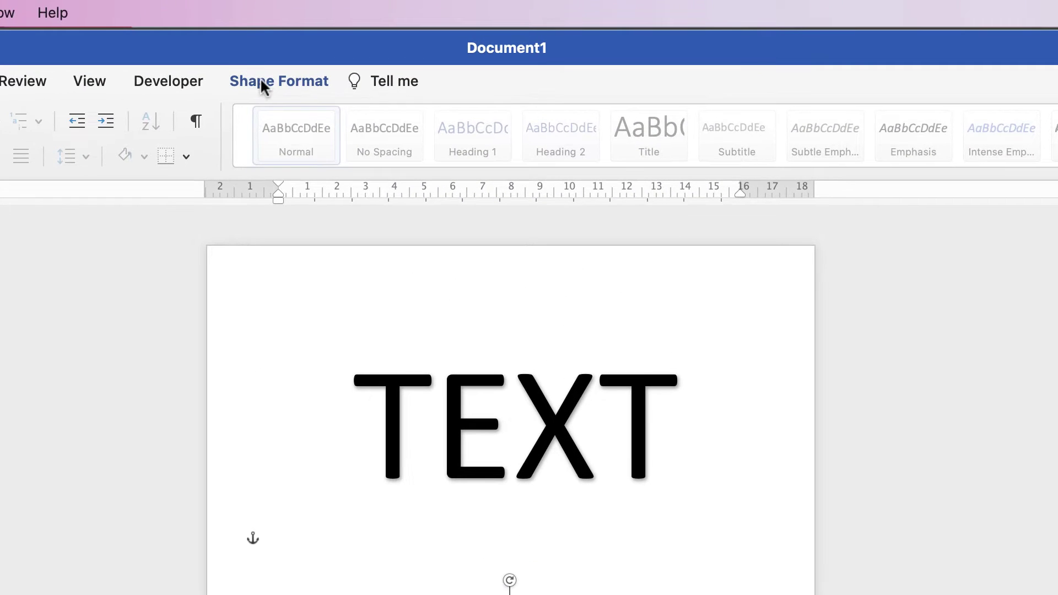
Step: Open the Format Shape pane beside the page for the TEXT WordArt box
click(262, 82)
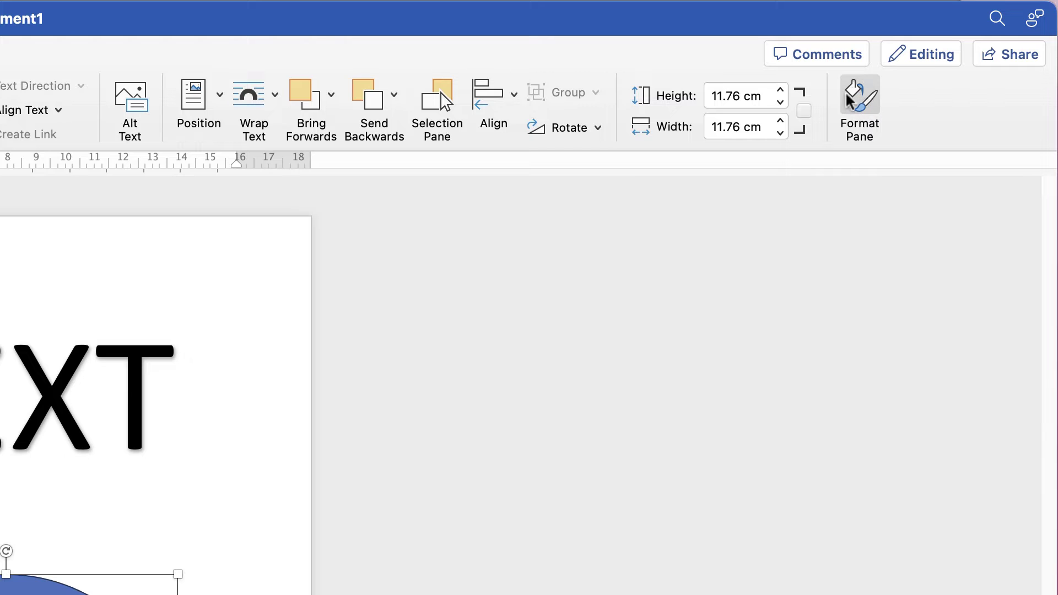
click(861, 99)
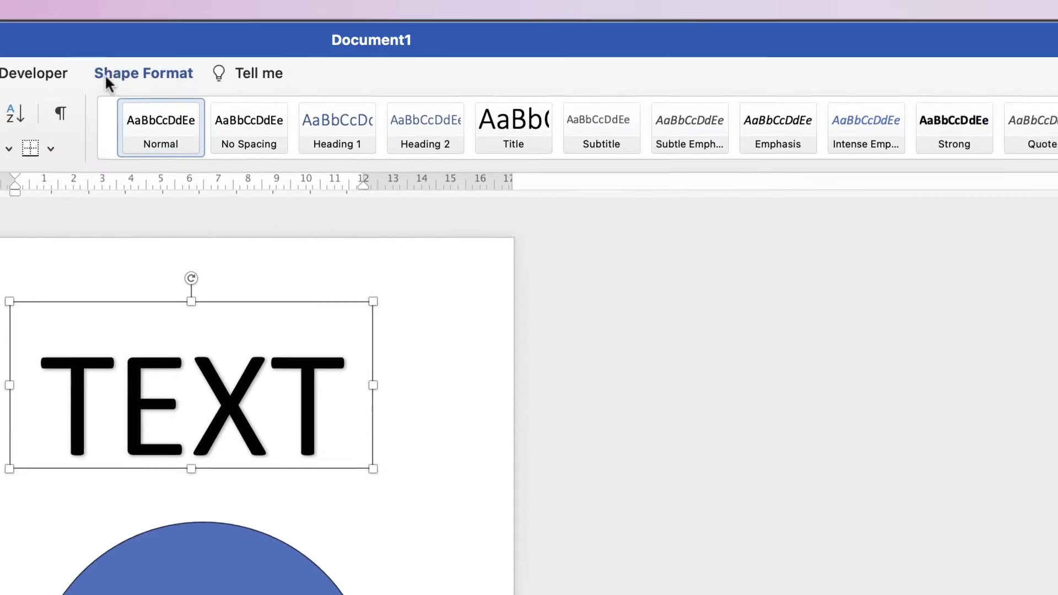
click(245, 81)
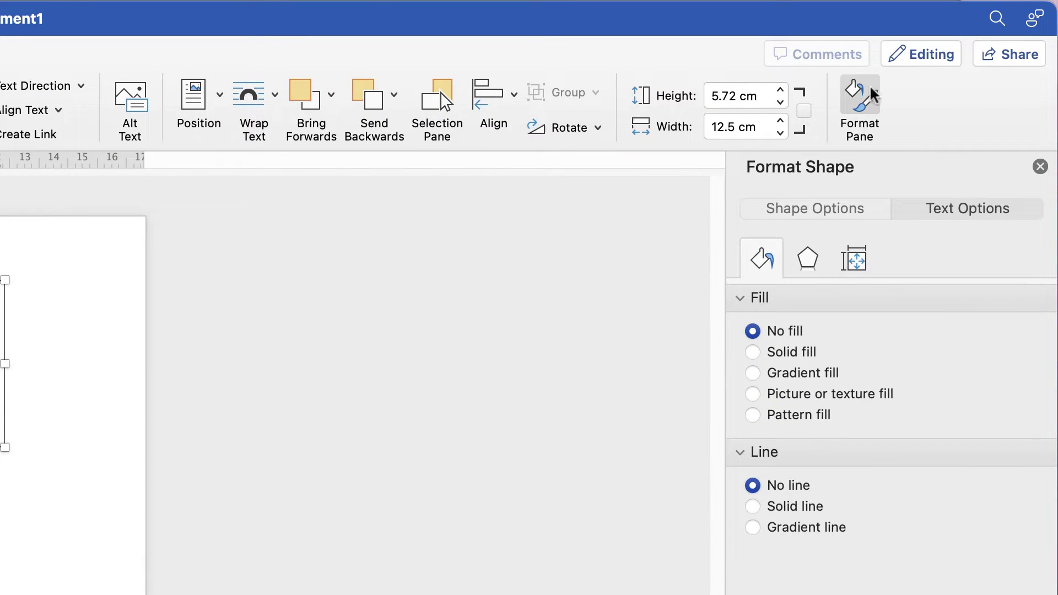
click(861, 98)
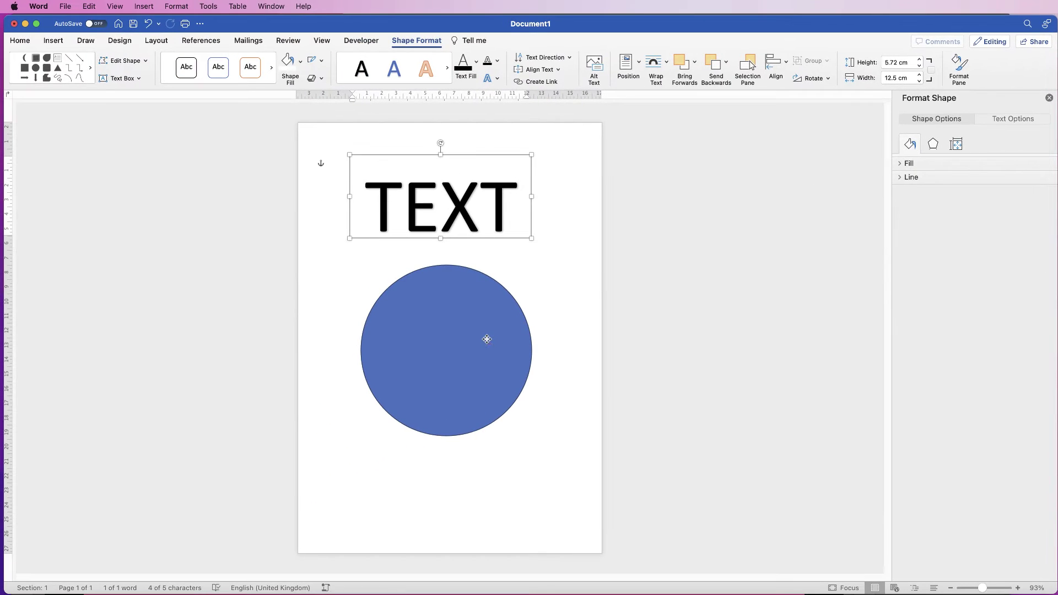
Step: Give the circle a 20 pt outline and no fill, turning it into a ring
click(487, 339)
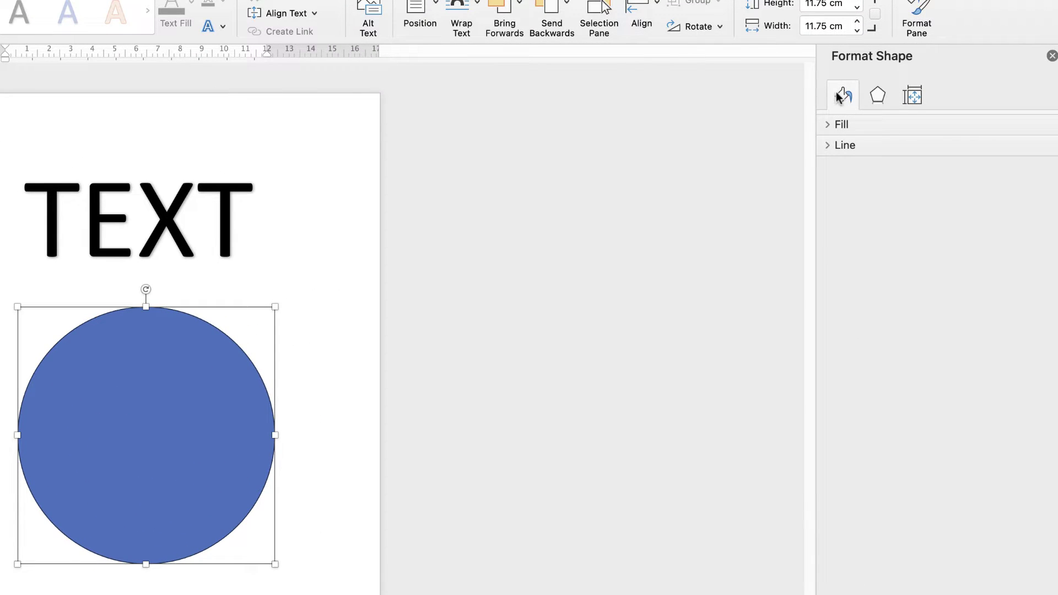
click(828, 124)
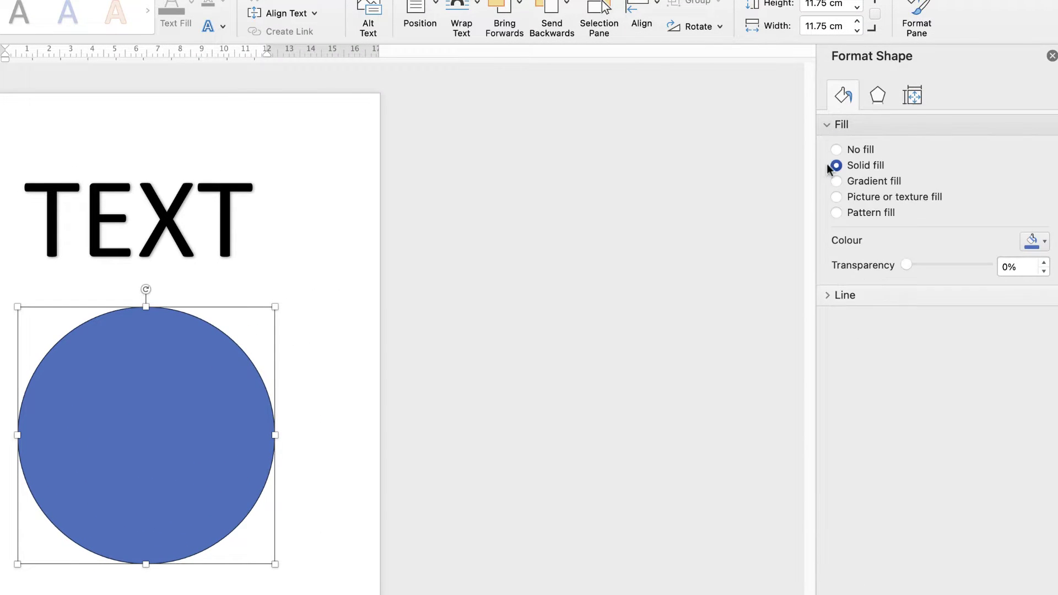
click(824, 295)
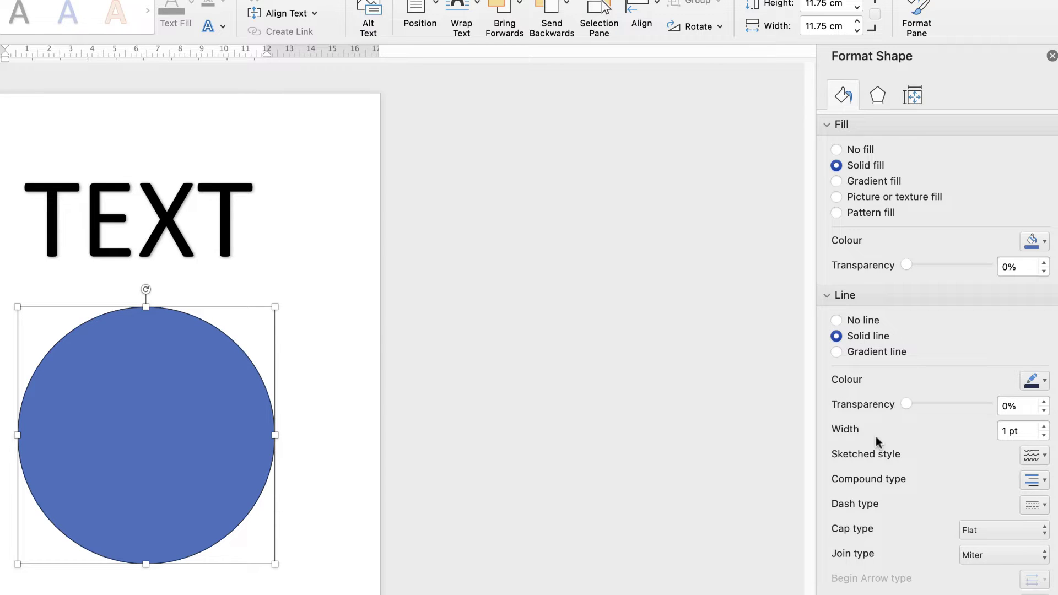
click(1023, 429)
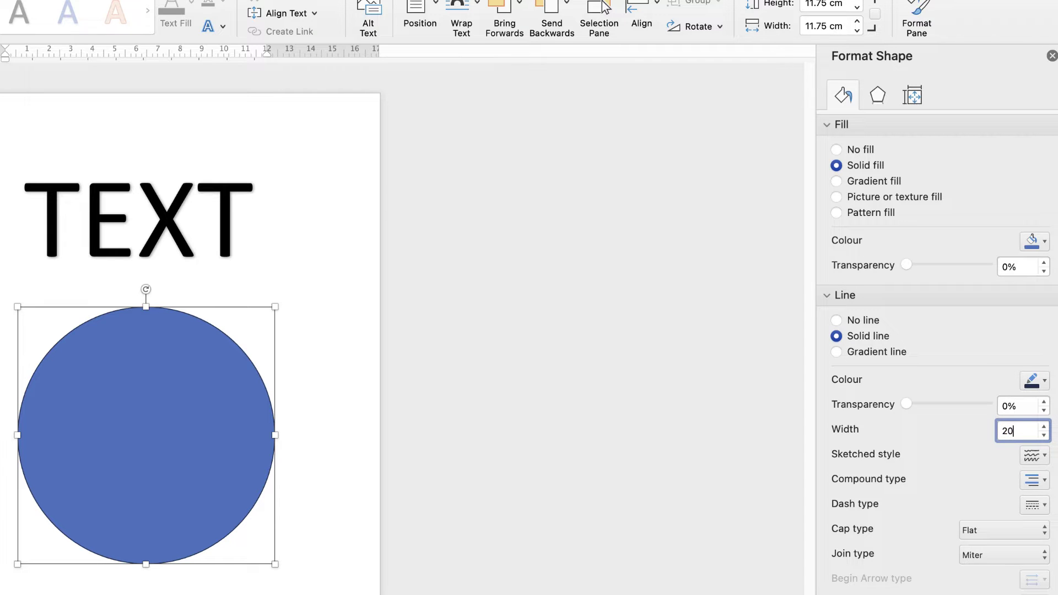
key(Return)
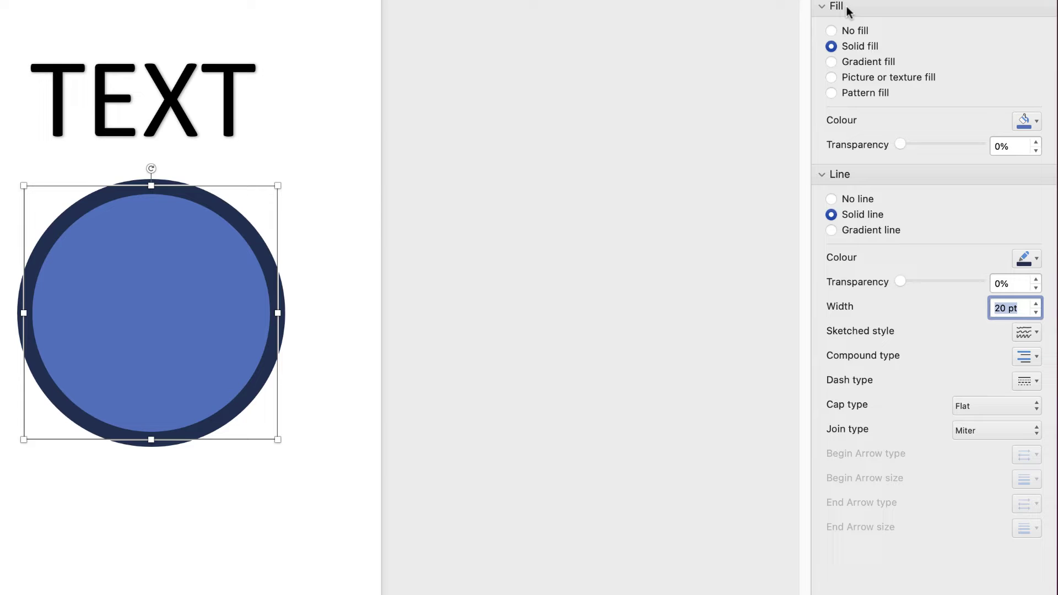
click(832, 31)
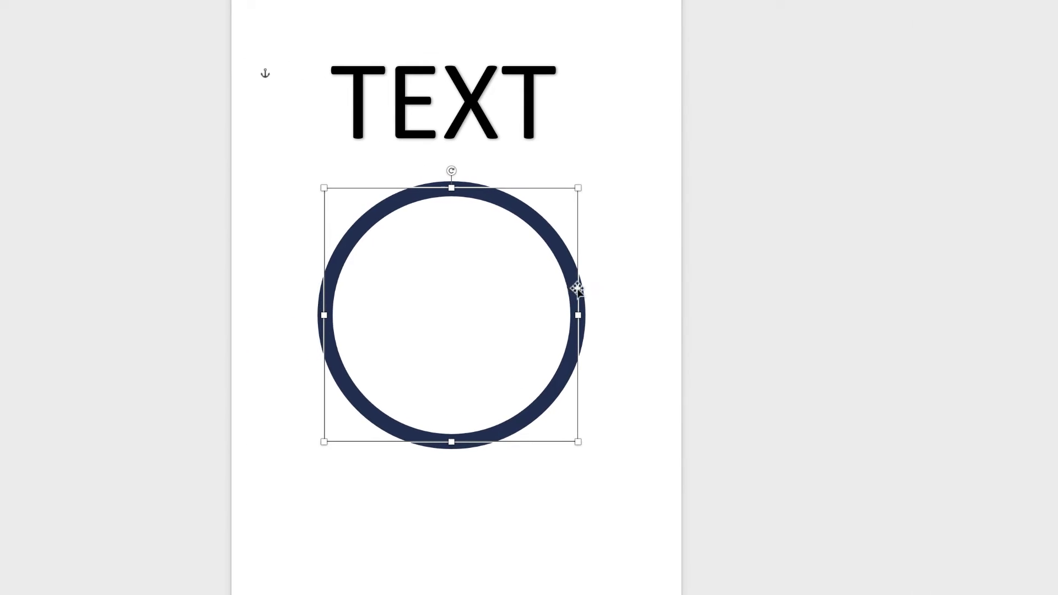
Step: Move the ring slightly up and left to Left 4.29 cm, Top 13.02 cm
drag(276, 288, 318, 384)
drag(616, 385, 588, 378)
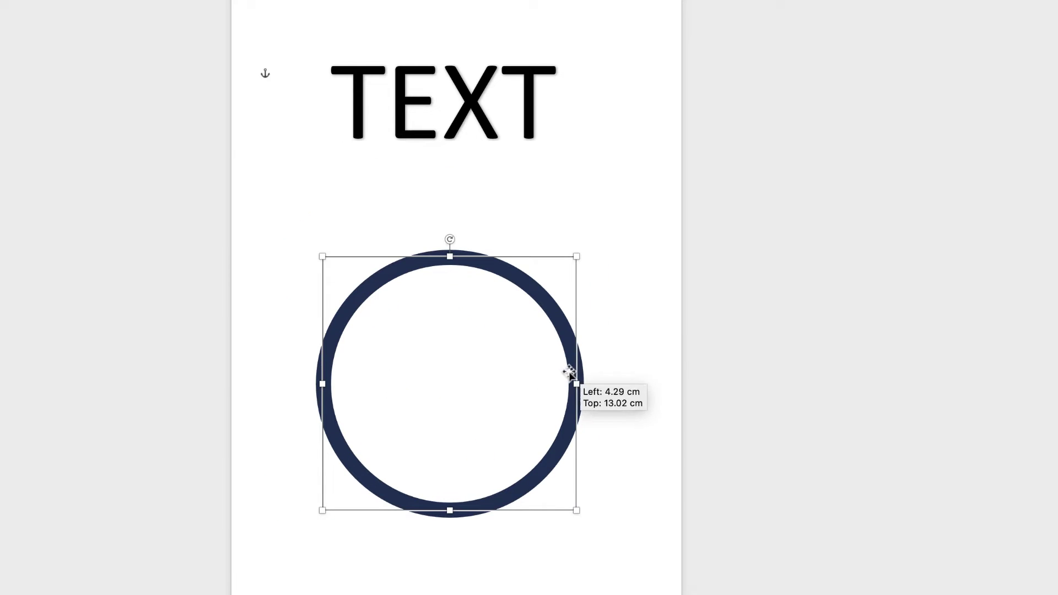
click(524, 107)
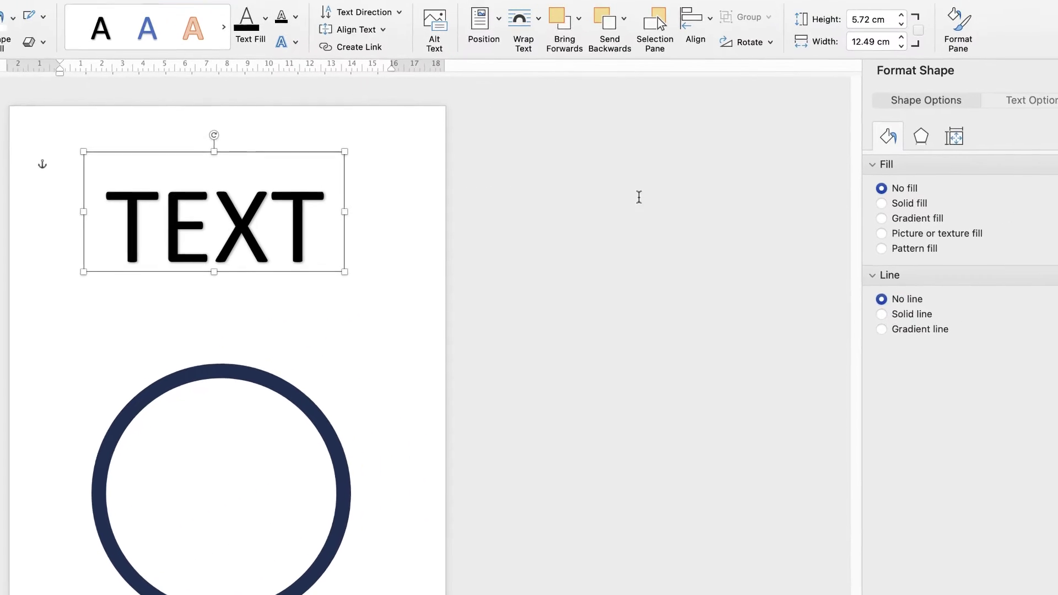
Step: Give the TEXT lettering a solid red 5 pt outline
click(984, 122)
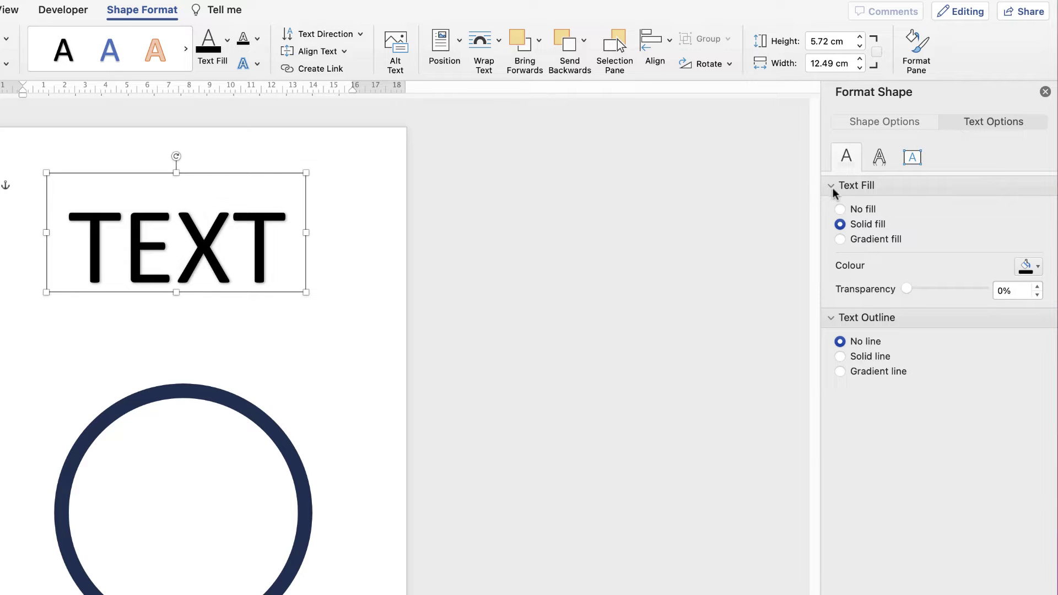
click(840, 357)
click(1039, 402)
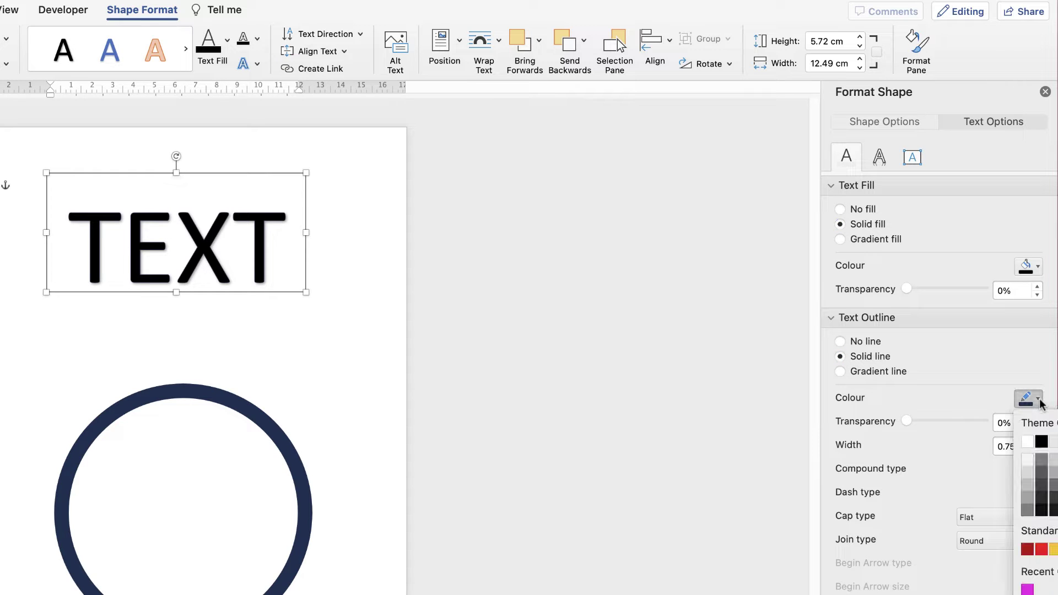
click(1042, 550)
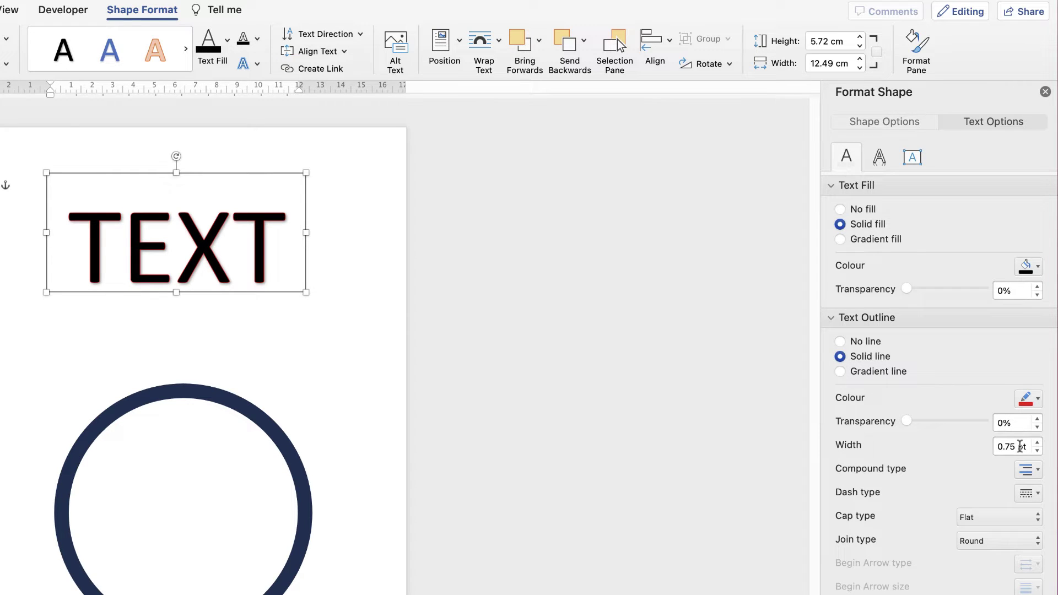
drag(1028, 447, 1002, 451)
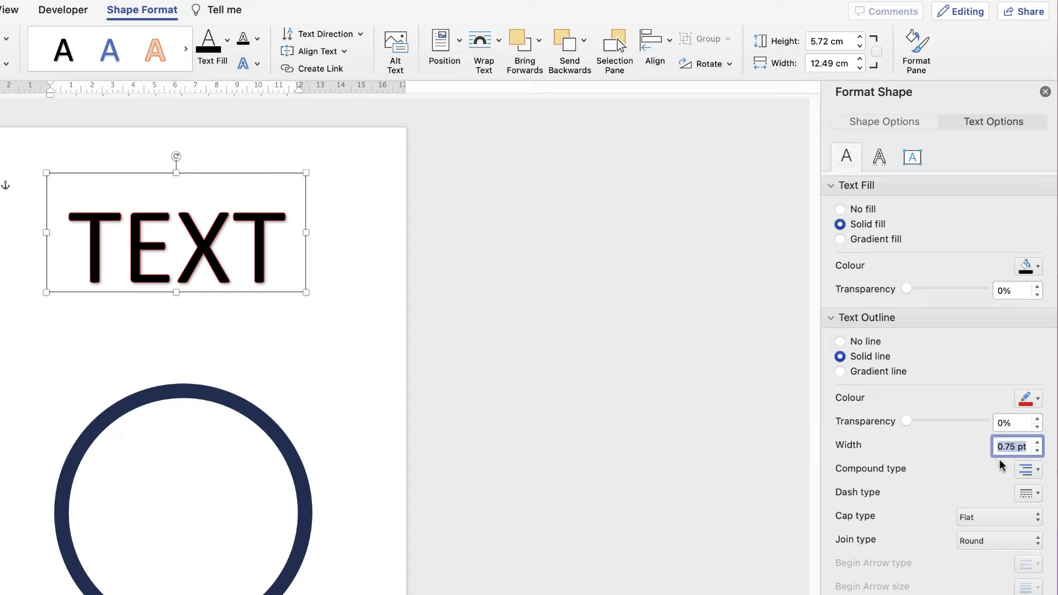
text(6)
key(Return)
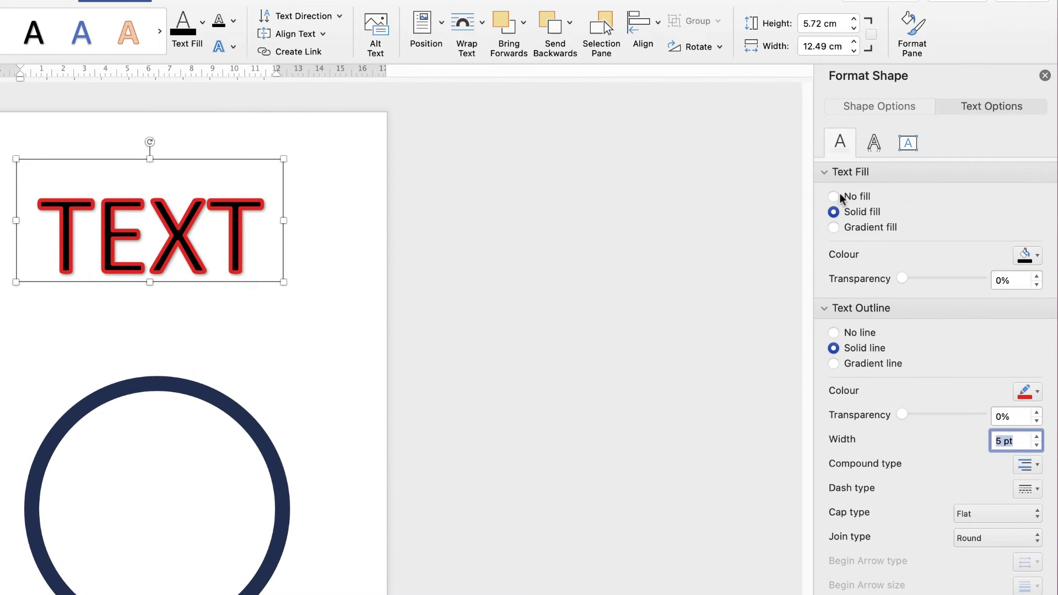
Step: Remove the letter fill so TEXT is hollow, and centre it near the top
click(839, 197)
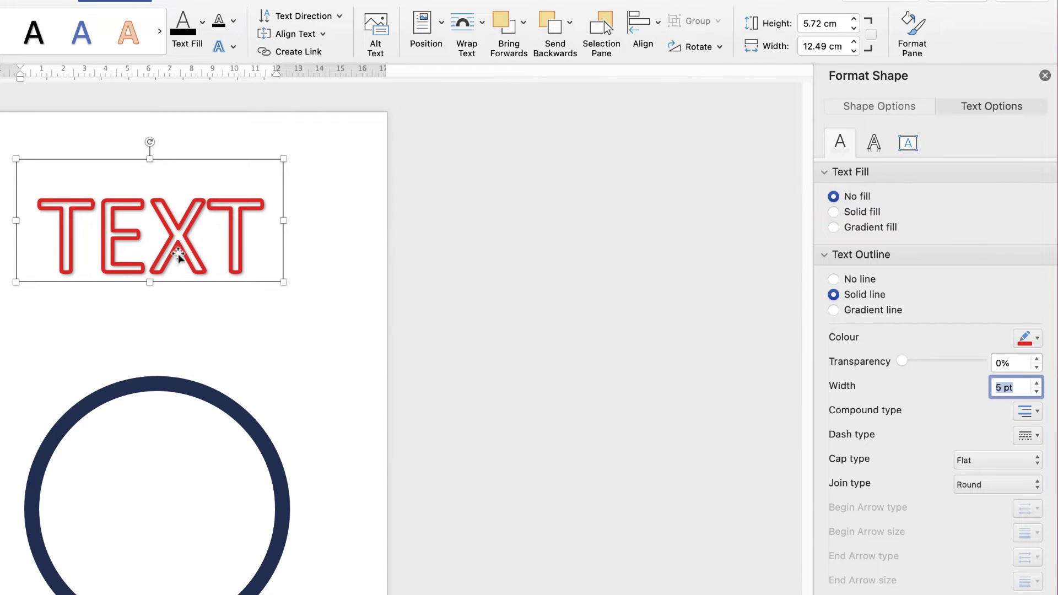
drag(182, 243, 186, 275)
drag(524, 286, 530, 288)
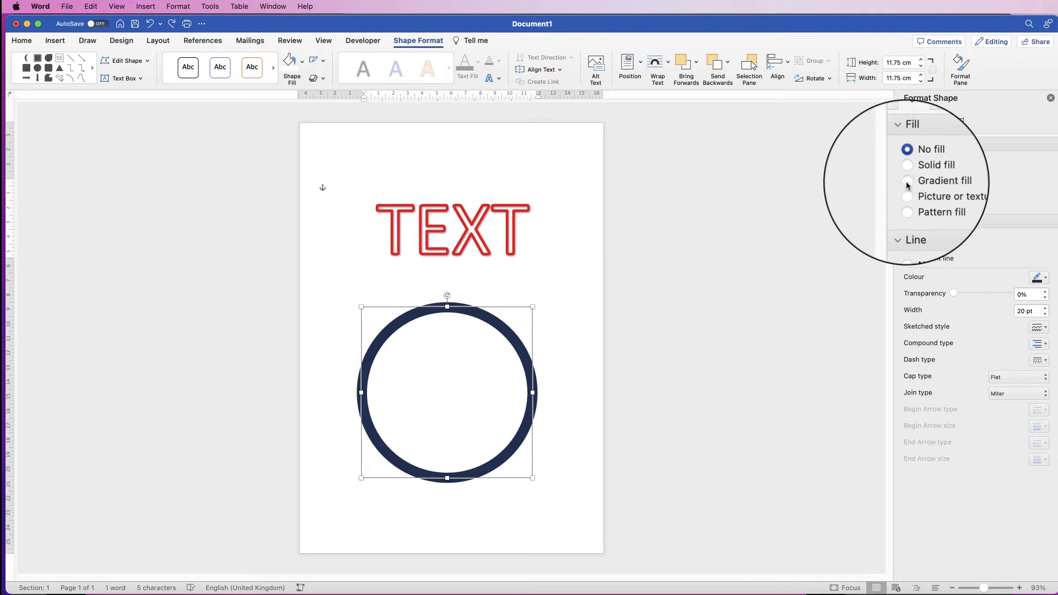
Step: Fill the circle with a light-blue 90° linear gradient and remove its navy outline
click(907, 182)
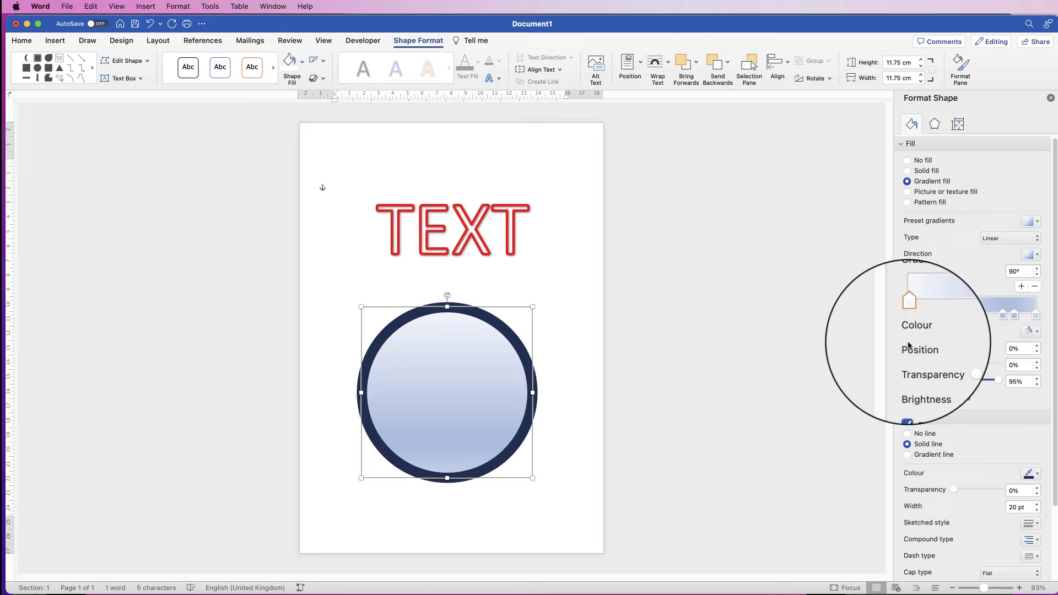
click(908, 435)
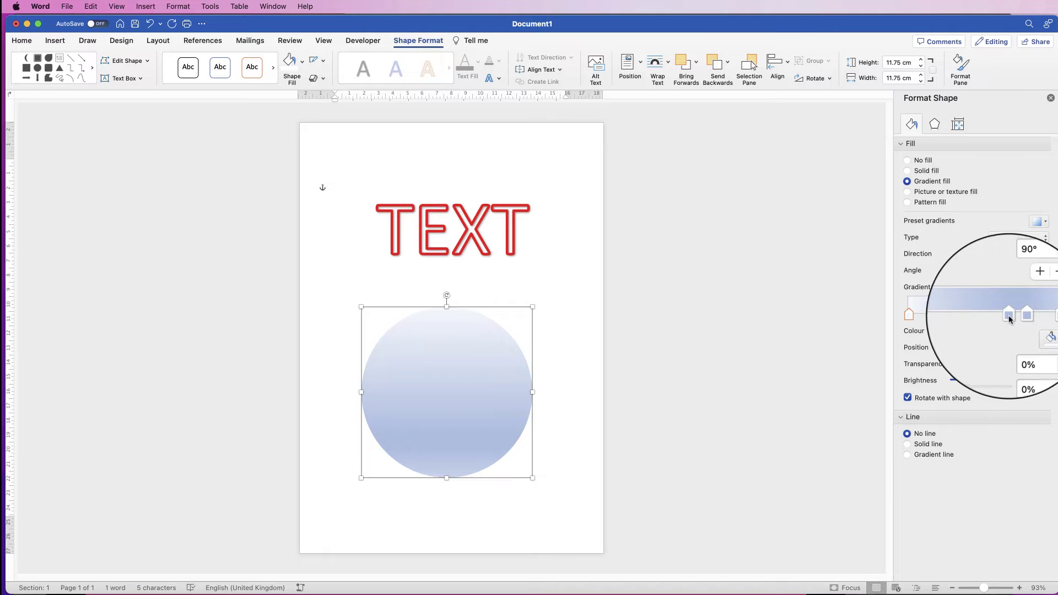
mouse_move(1009, 314)
mouse_down()
mouse_move(1033, 310)
mouse_move(957, 317)
mouse_move(1021, 318)
mouse_move(995, 319)
mouse_up()
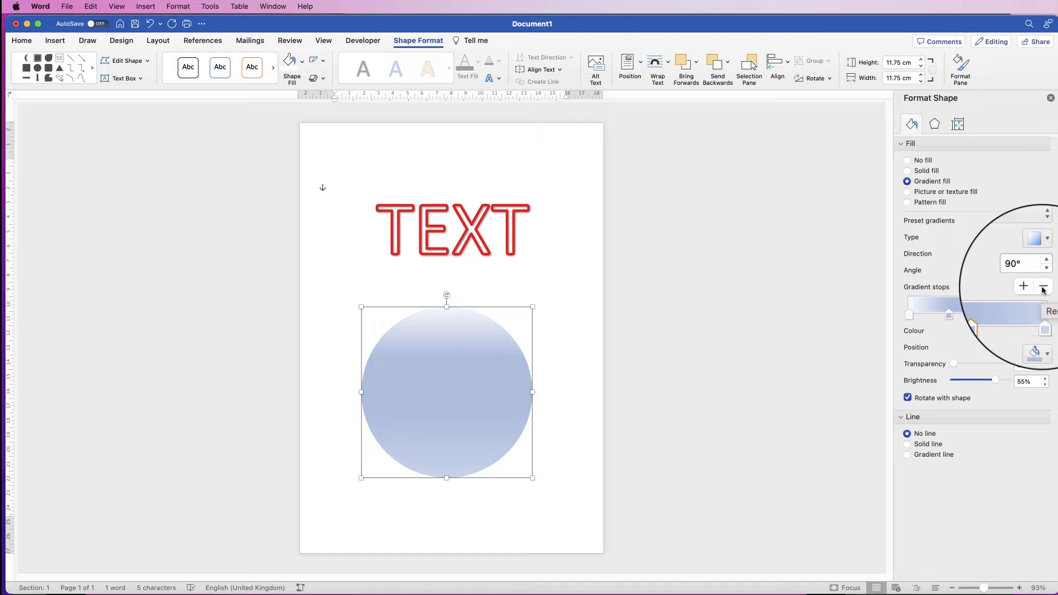
Step: Delete the middle gradient stop and move the remaining two stops into place
click(1043, 288)
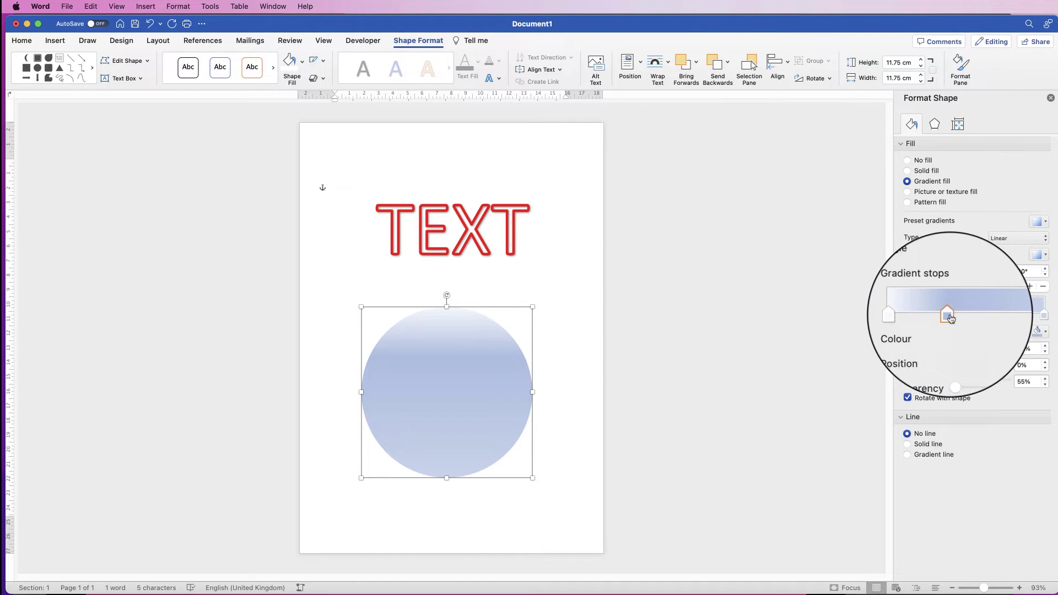
drag(950, 317, 904, 317)
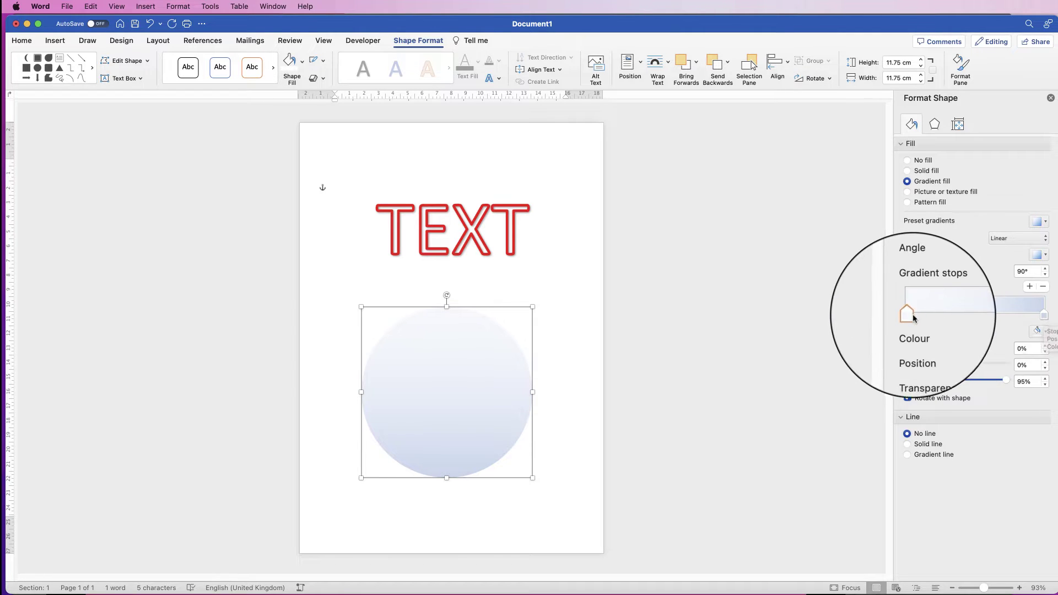
click(909, 315)
mouse_move(908, 318)
mouse_down()
mouse_move(948, 320)
mouse_move(911, 317)
mouse_up()
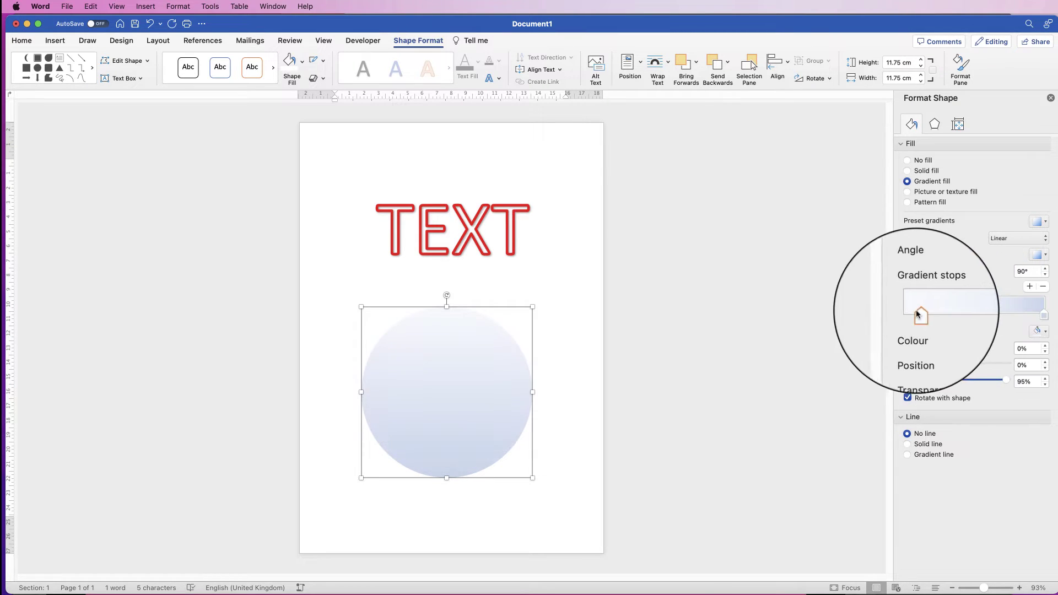
click(1043, 318)
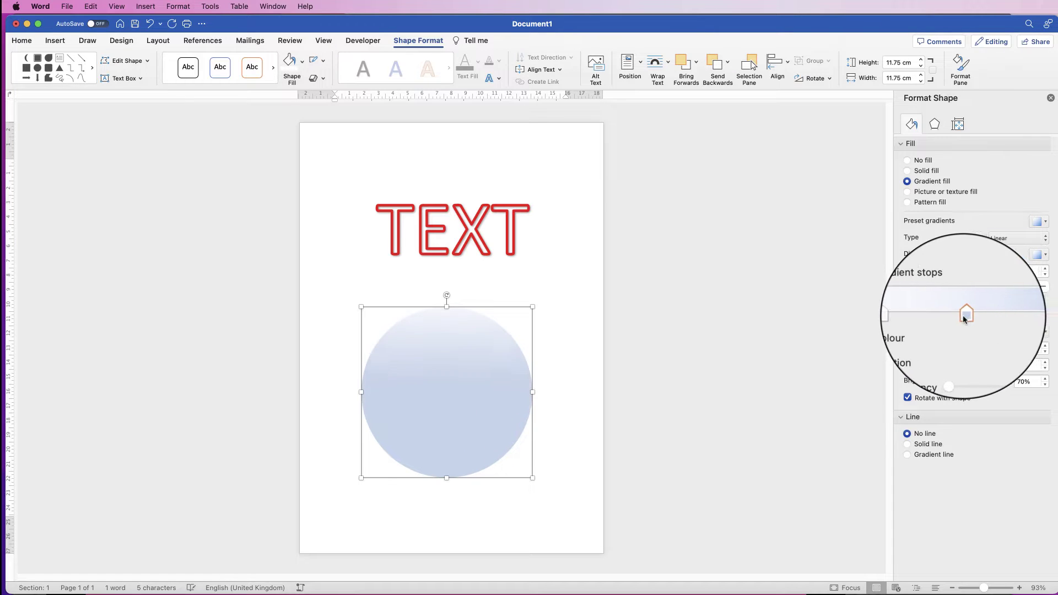
drag(964, 317, 1047, 325)
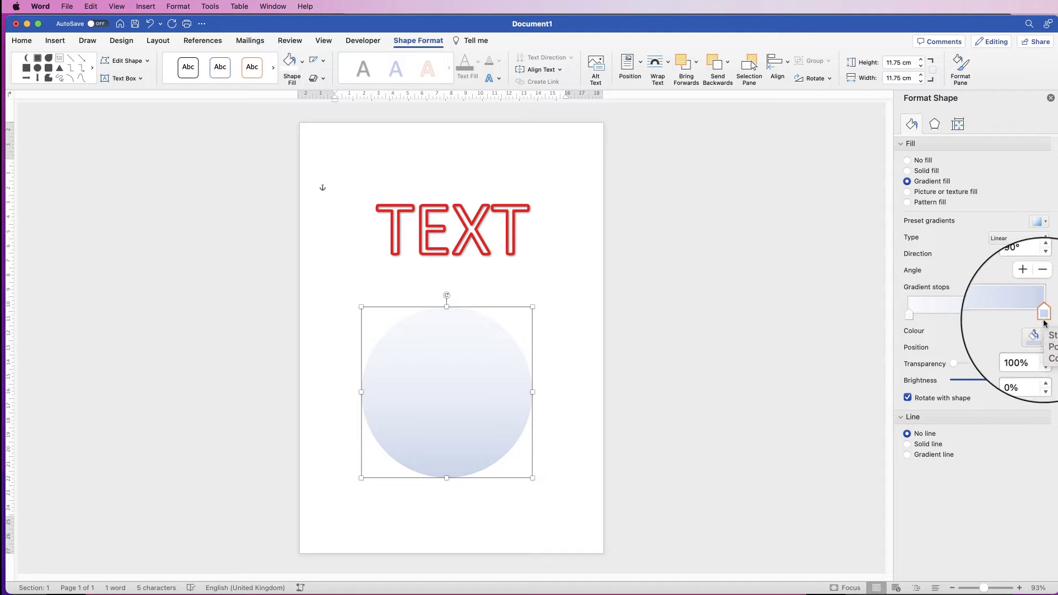
Step: Set the right gradient stop to red and the left stop to orange-yellow
click(1047, 337)
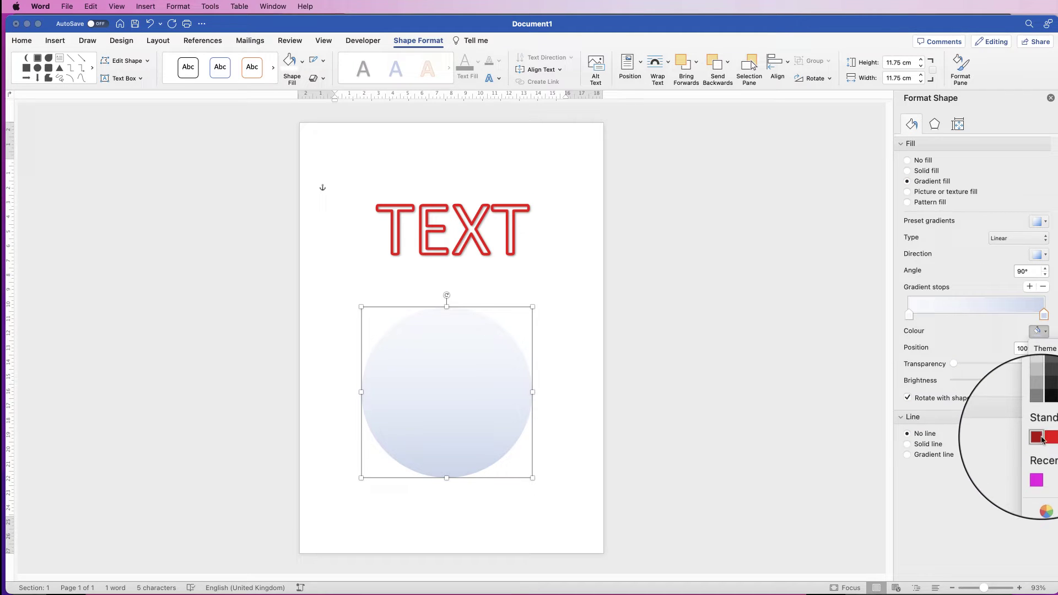
click(1036, 441)
click(909, 314)
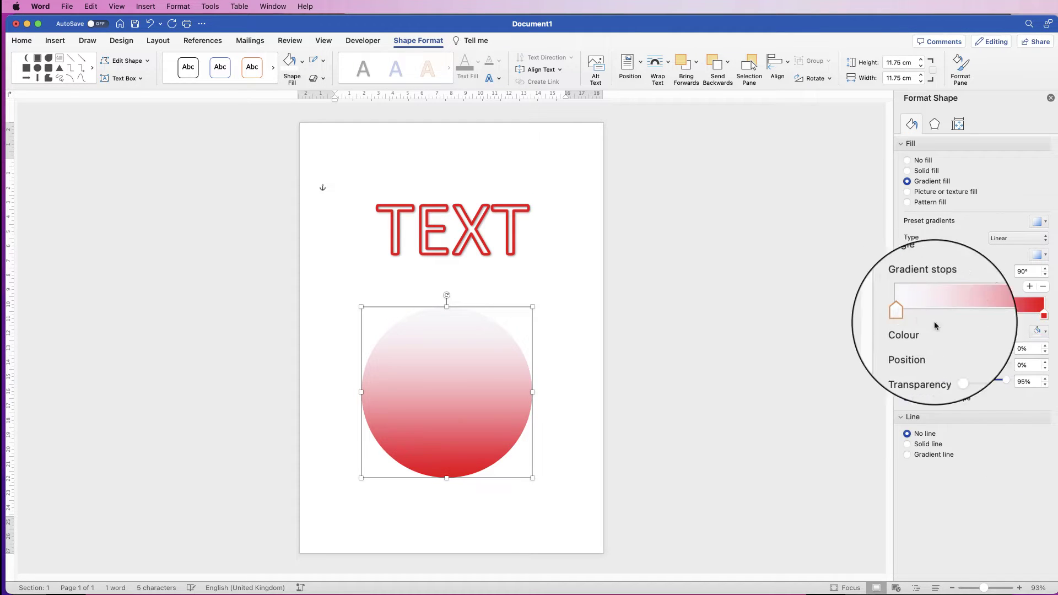
click(1042, 332)
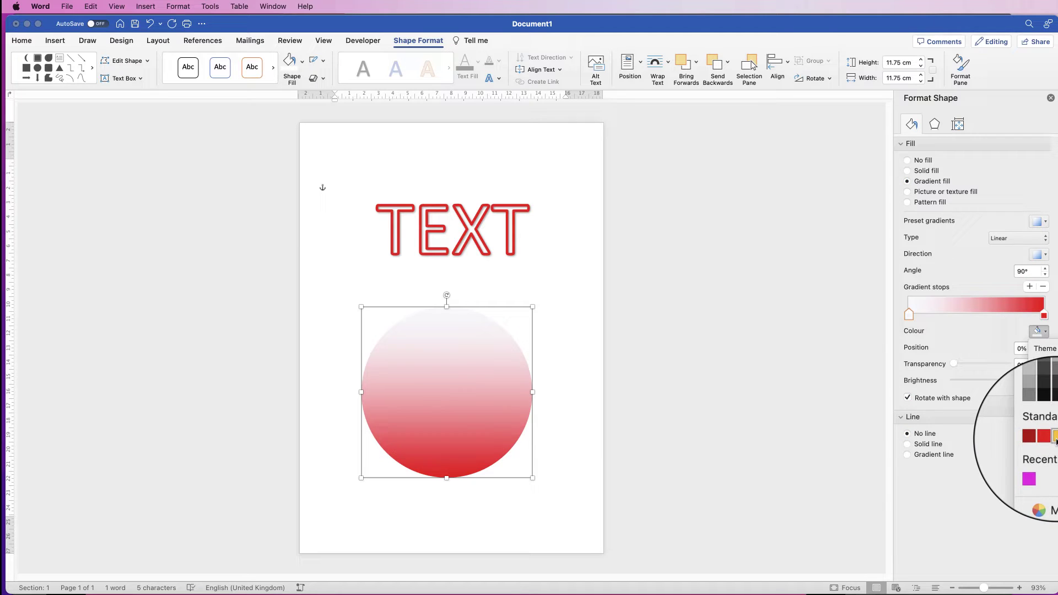
click(1055, 437)
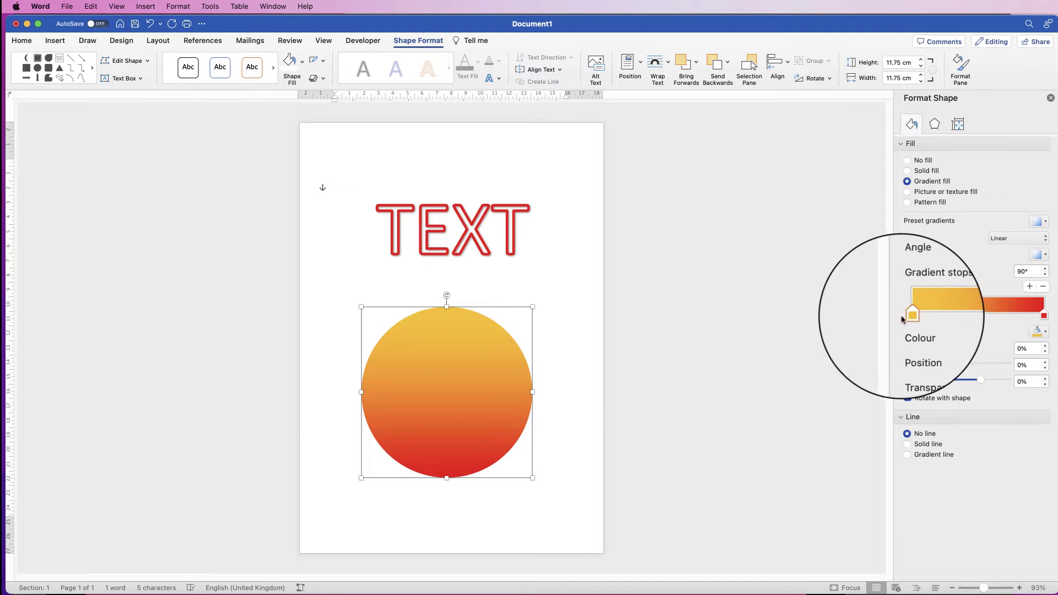
click(1046, 223)
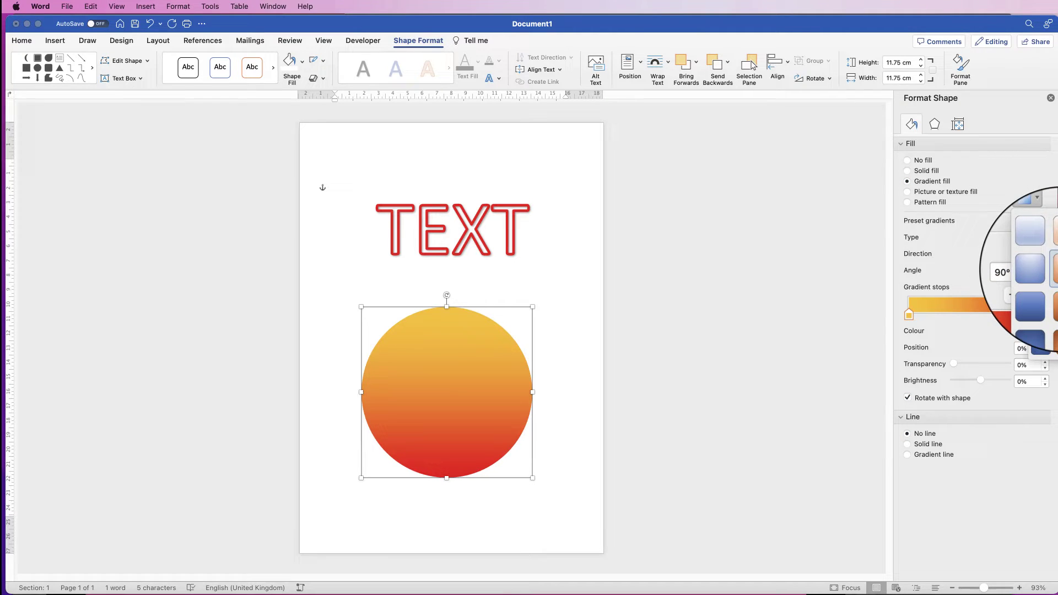
Step: Make the circle's gradient Radial, running diagonally from red top-left to orange bottom-right
click(1029, 237)
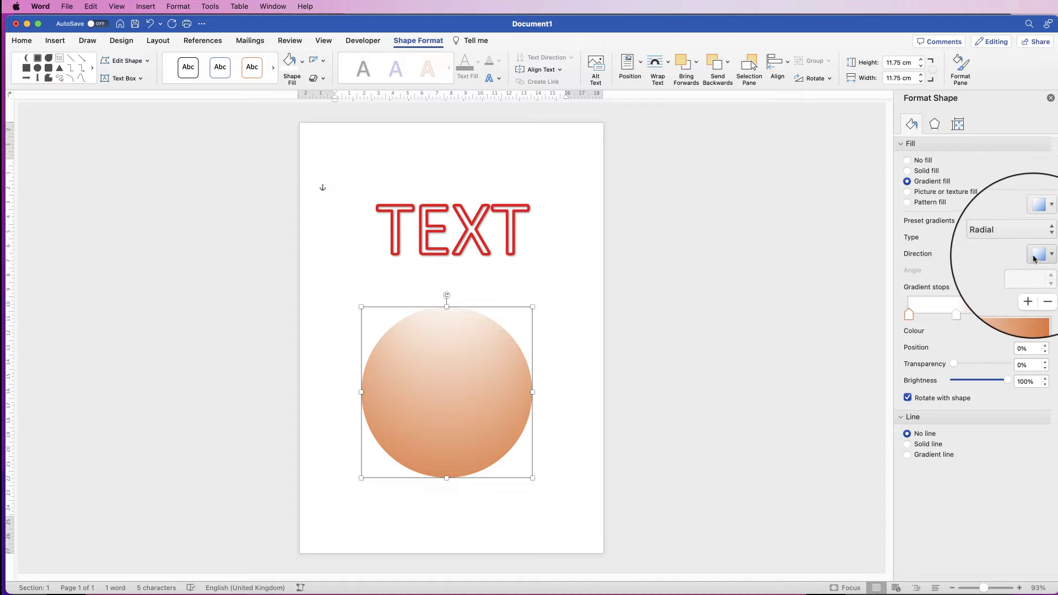
key(super+z)
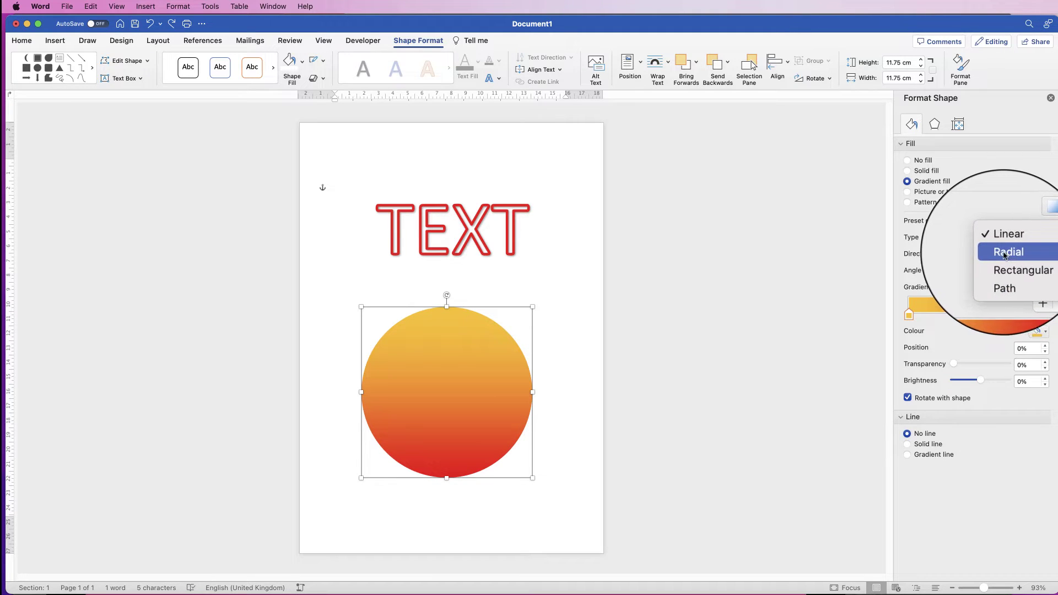
click(1003, 255)
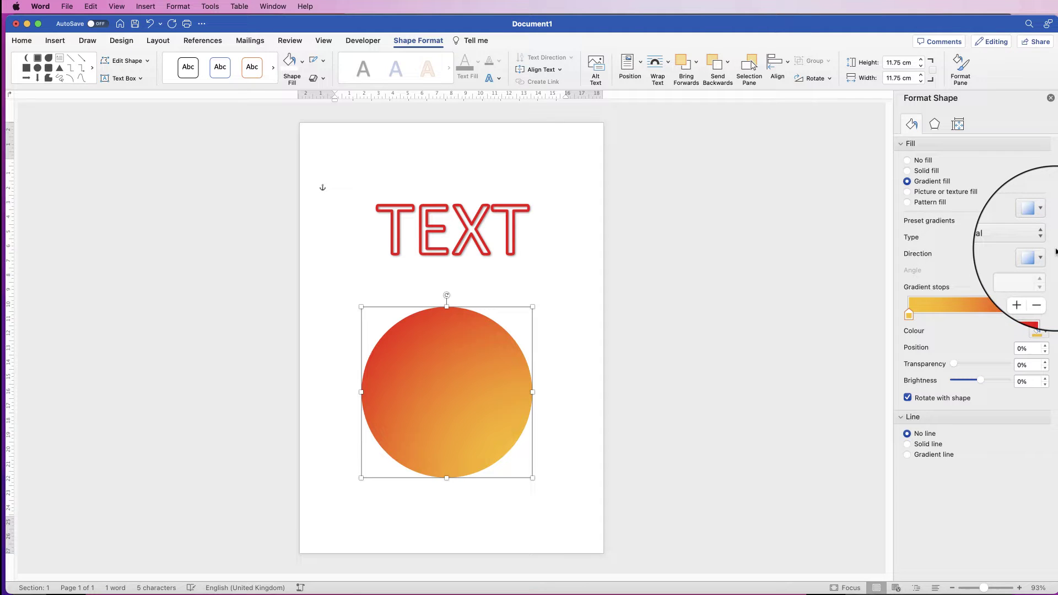
drag(1055, 249, 1024, 249)
click(998, 258)
click(1055, 279)
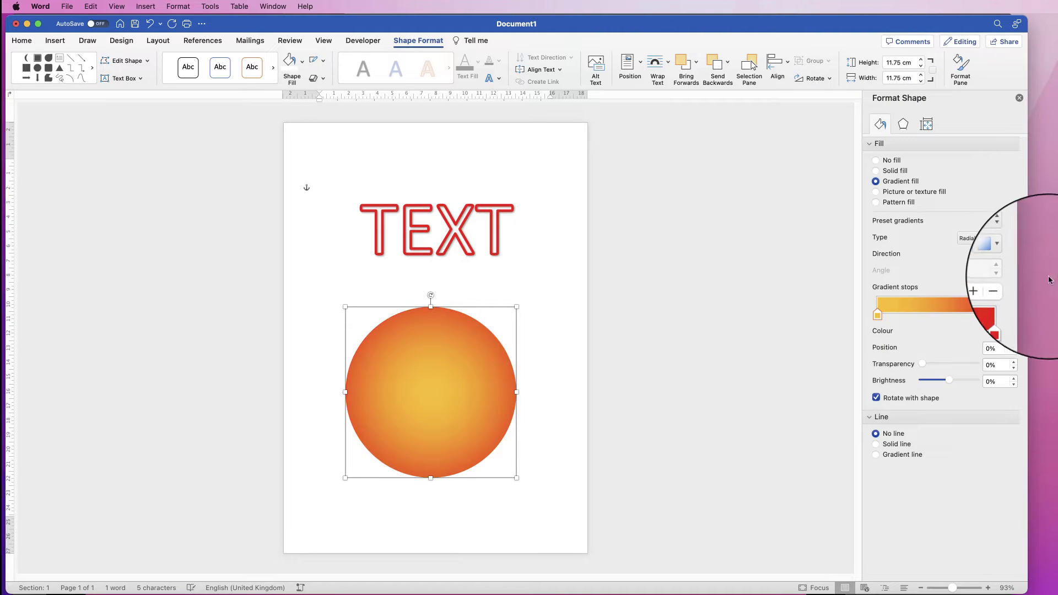
click(1035, 280)
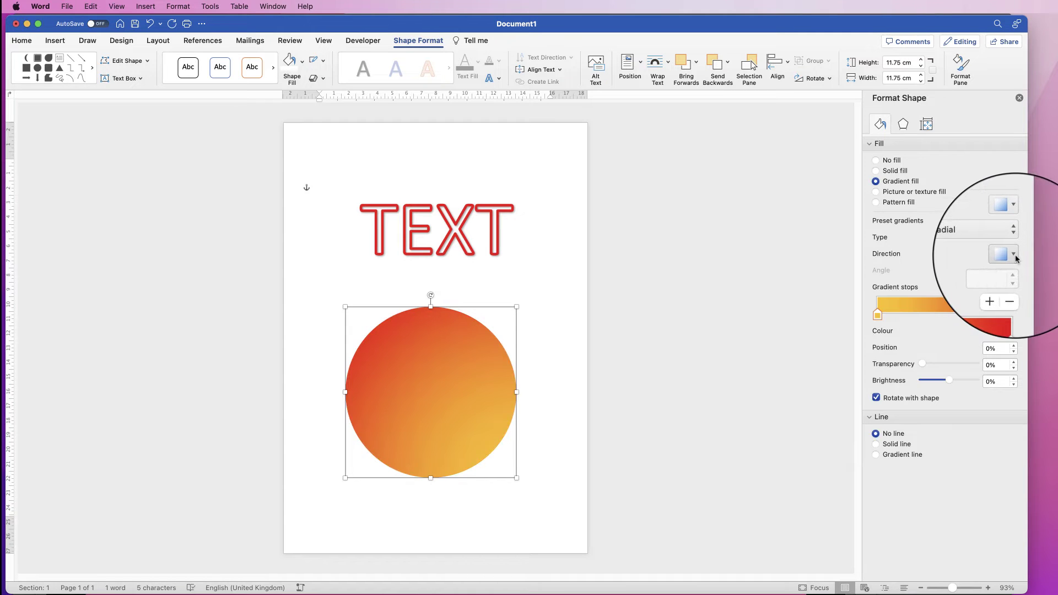
click(1001, 237)
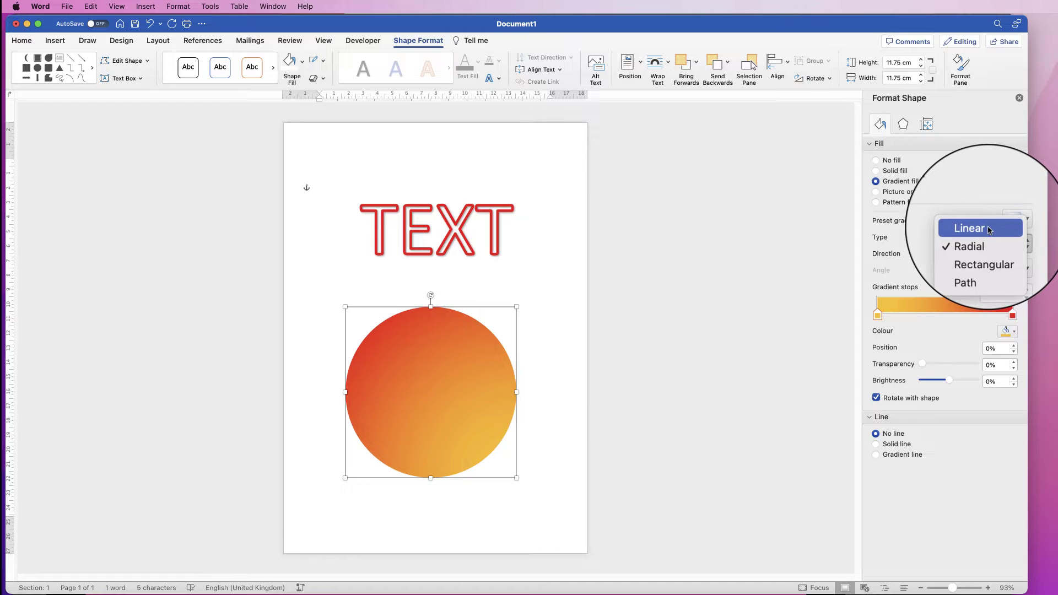
Step: Duplicate the circle, shrink the copy to about 5 cm, centre it on the disc and rotate it
click(439, 411)
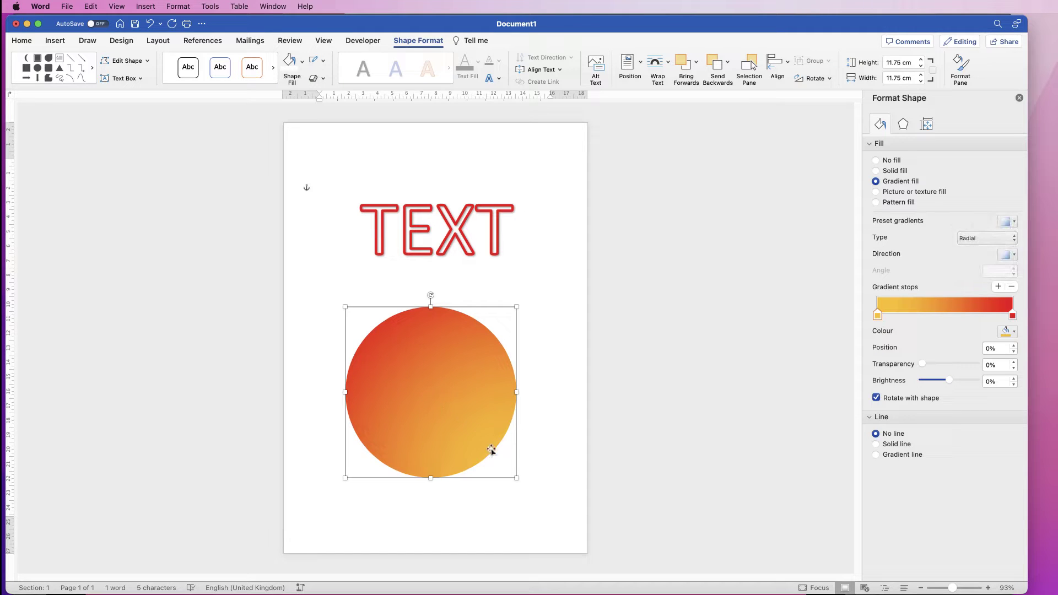
drag(502, 462, 406, 380)
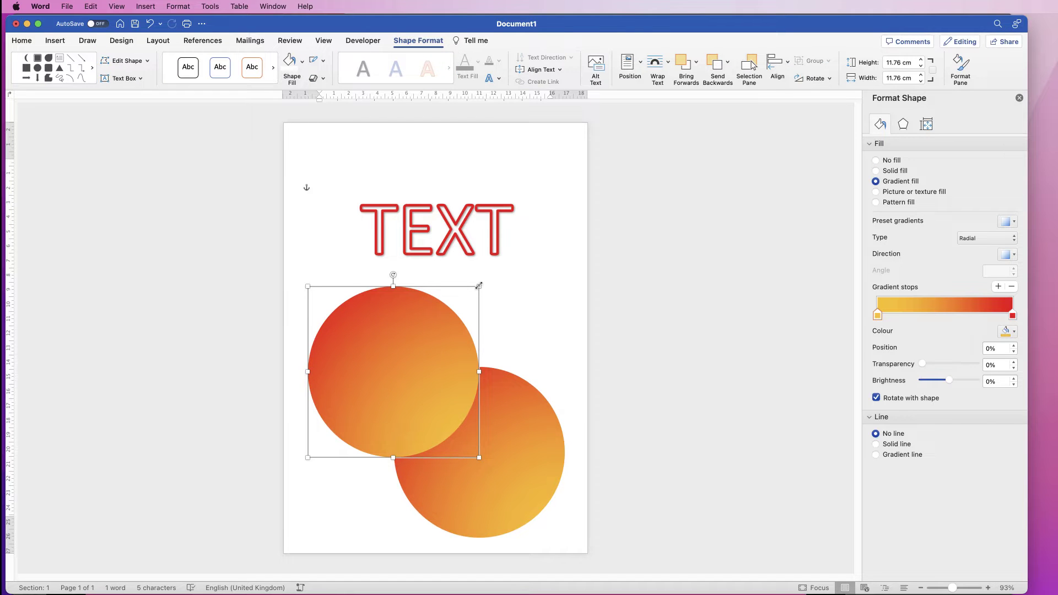
drag(479, 285, 383, 378)
drag(349, 421, 484, 460)
drag(480, 411, 436, 430)
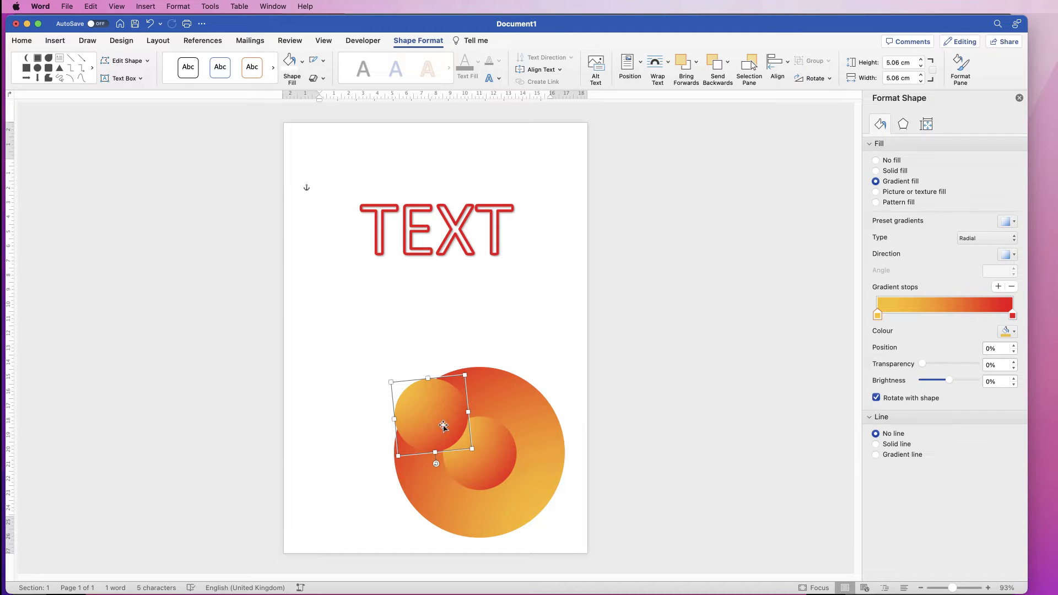
key(super+z)
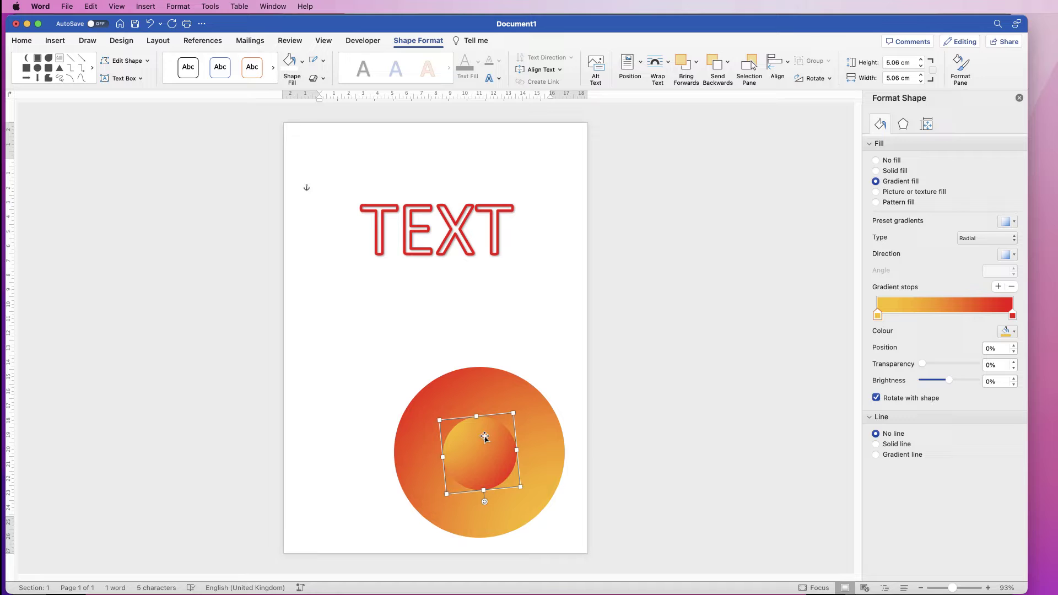
Step: Add an outer drop shadow to the inner circle and enlarge it slightly to about 101% size
click(904, 123)
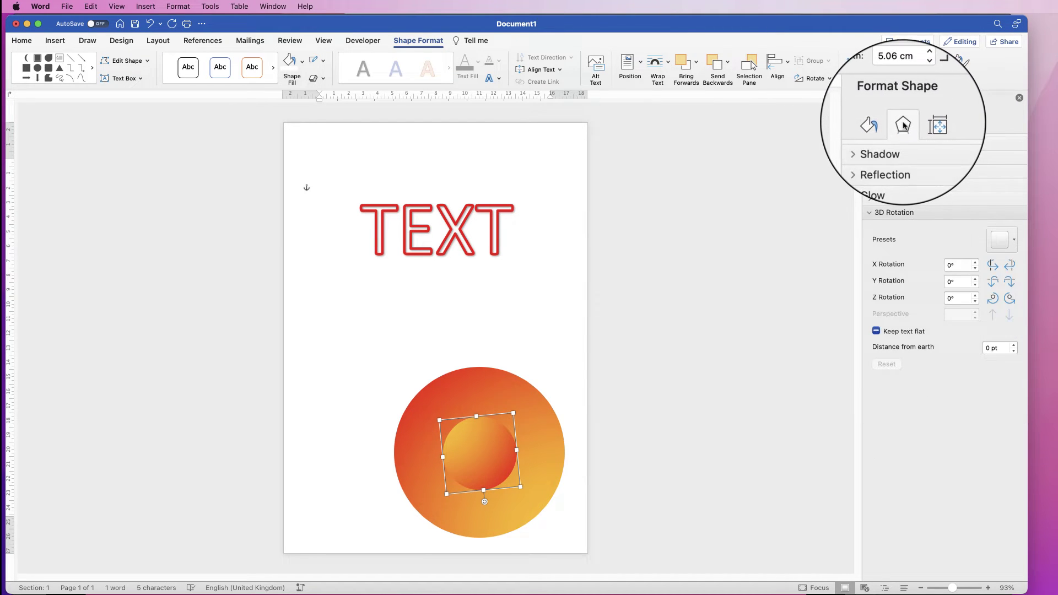
click(871, 144)
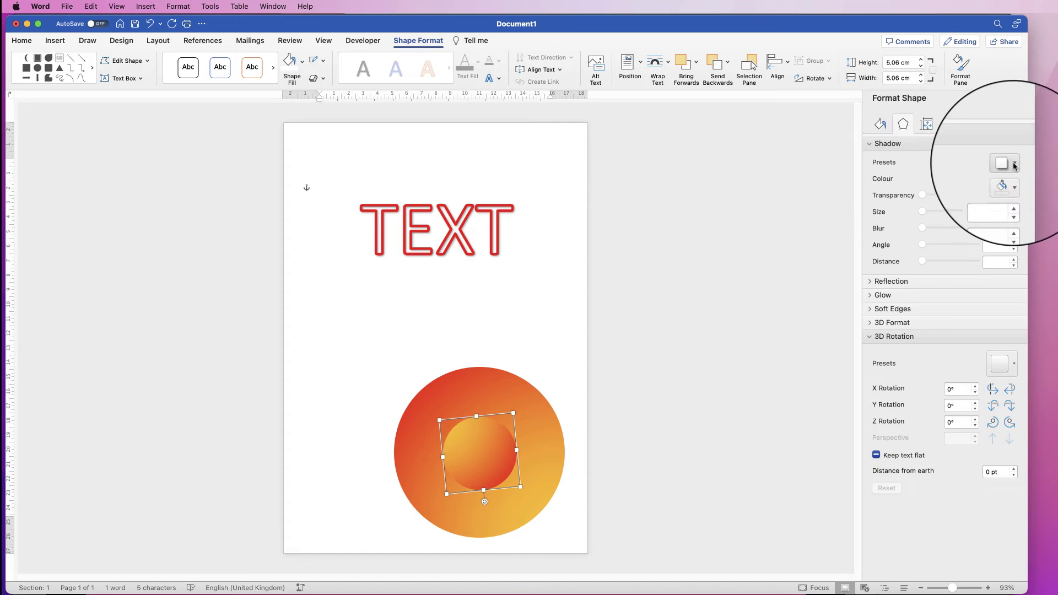
click(1014, 164)
click(1014, 253)
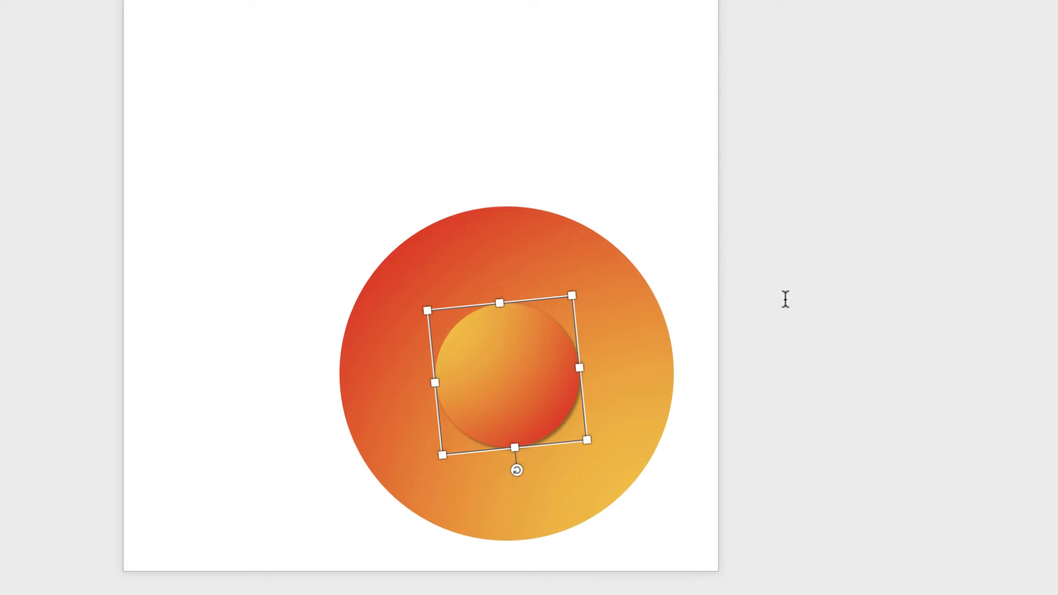
click(622, 414)
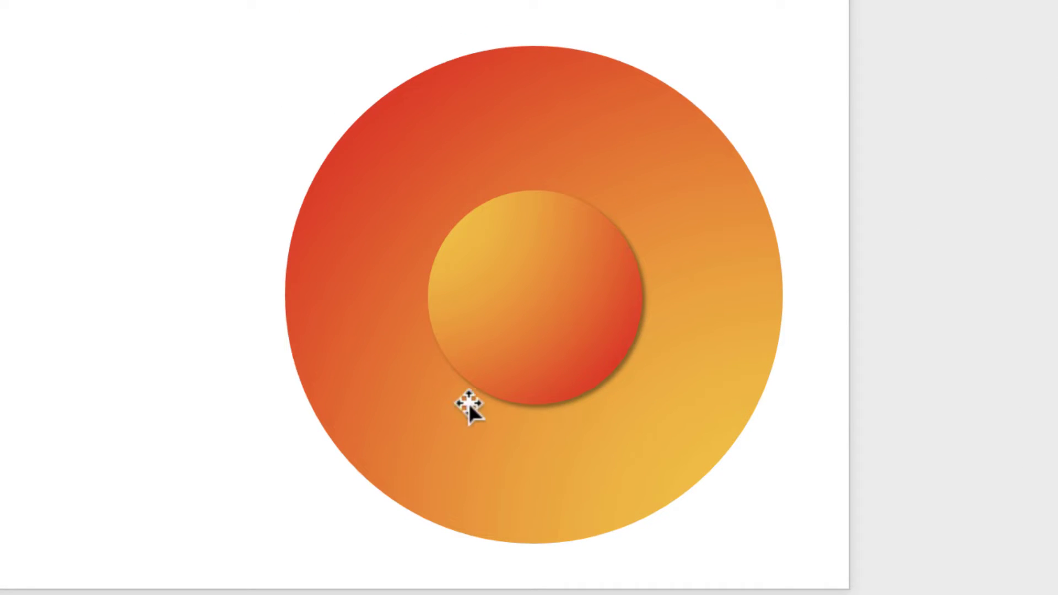
click(549, 306)
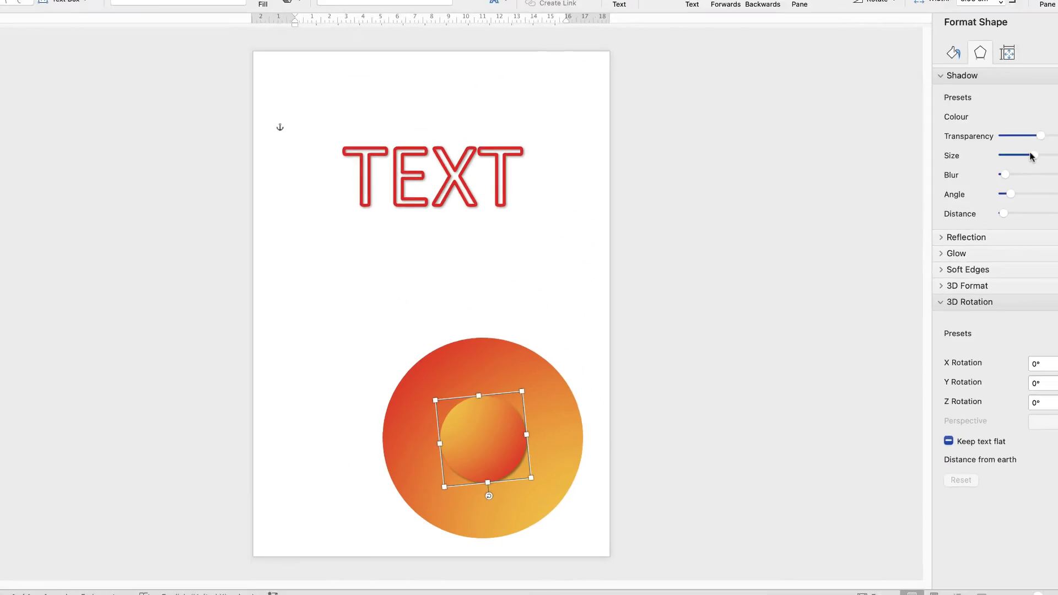
drag(946, 212, 923, 247)
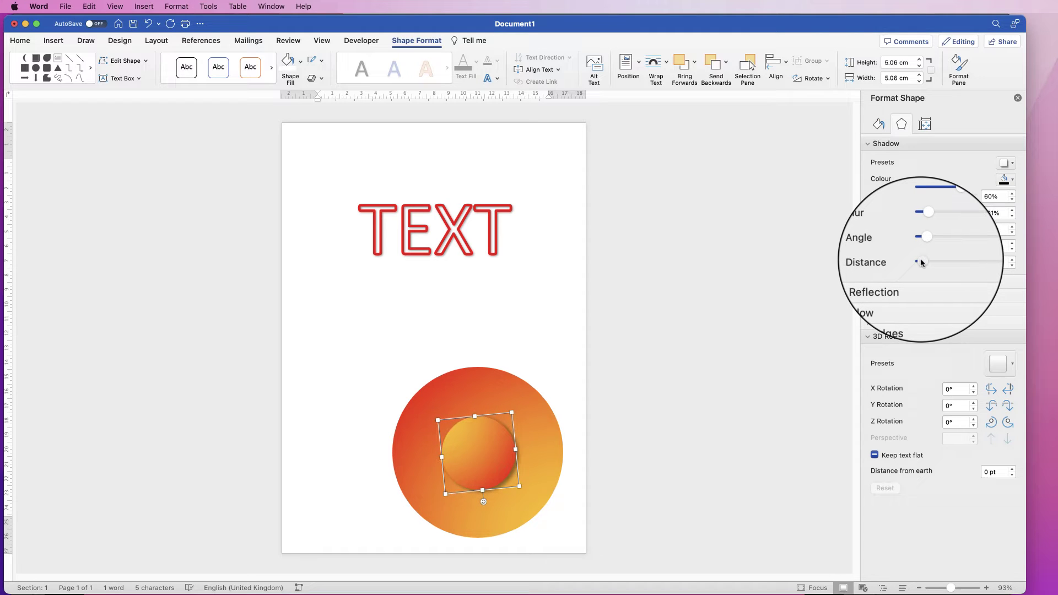
click(599, 429)
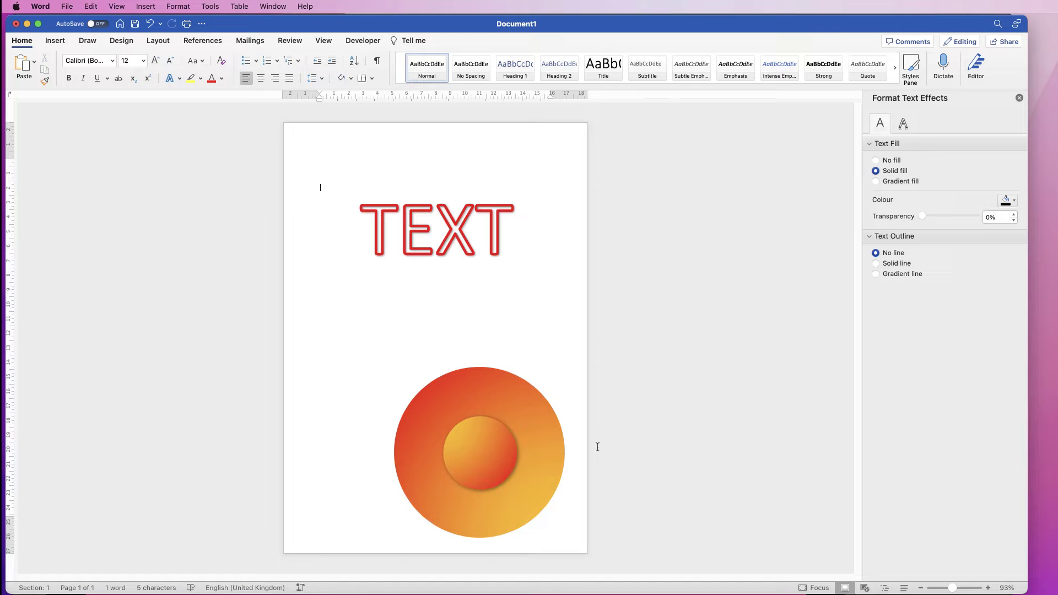
Step: Give the TEXT WordArt a gradient line outline, removing the middle gradient stop
click(454, 222)
double_click(462, 225)
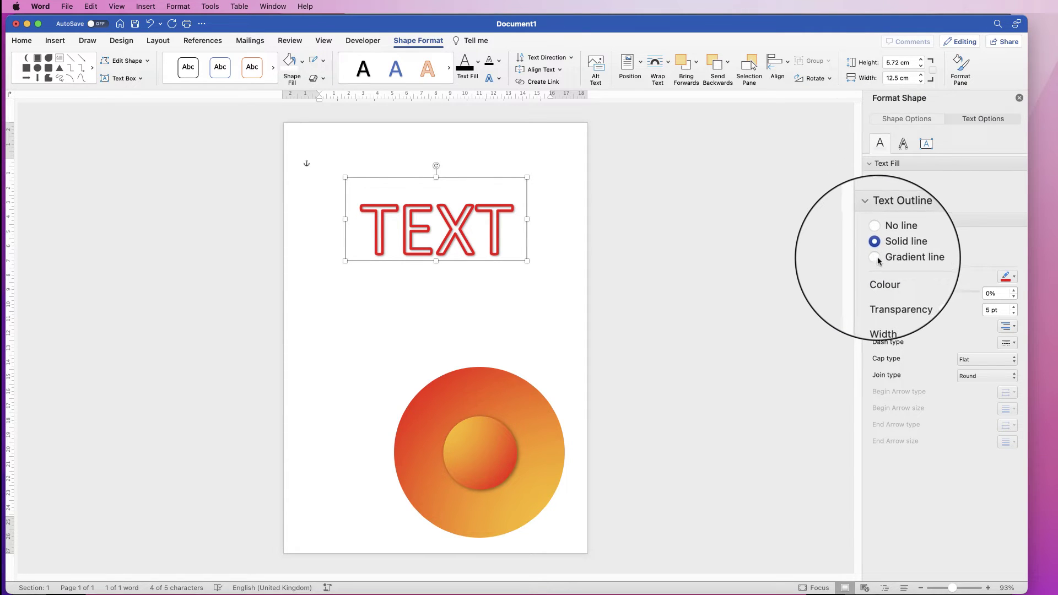
click(874, 258)
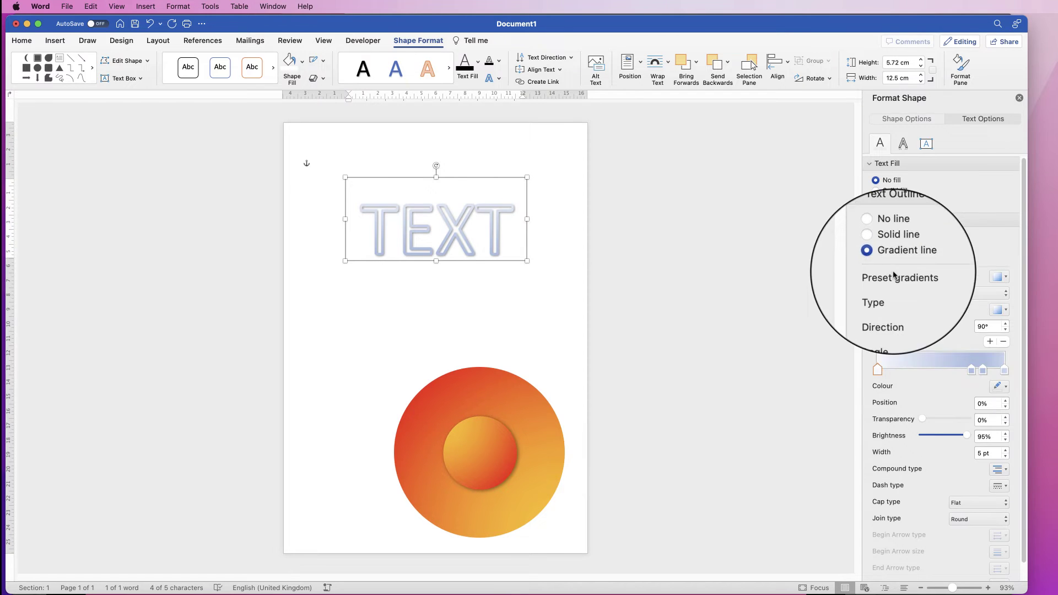
click(972, 373)
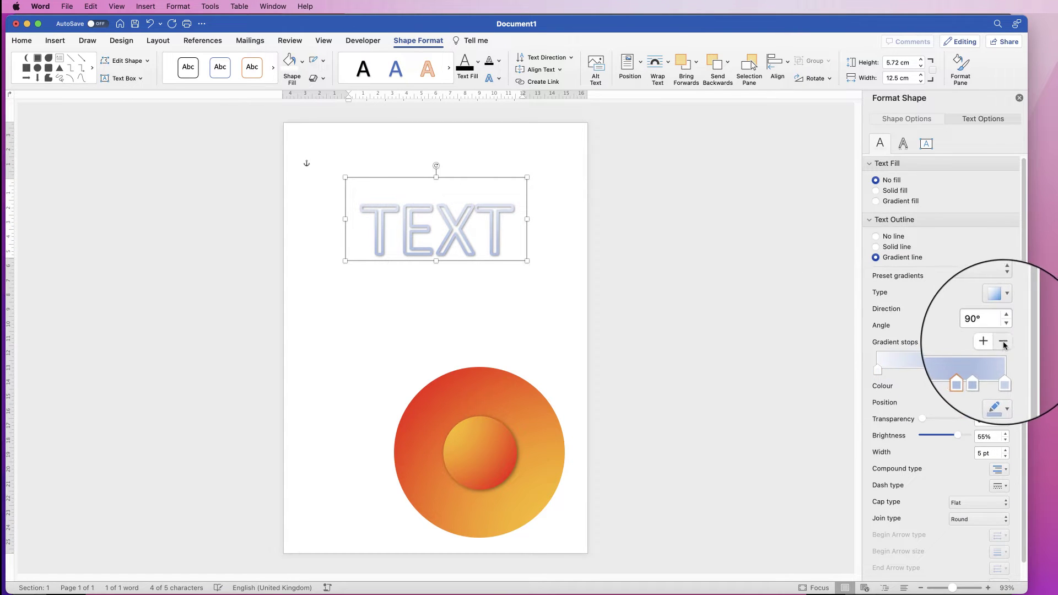
click(1004, 347)
click(1004, 347)
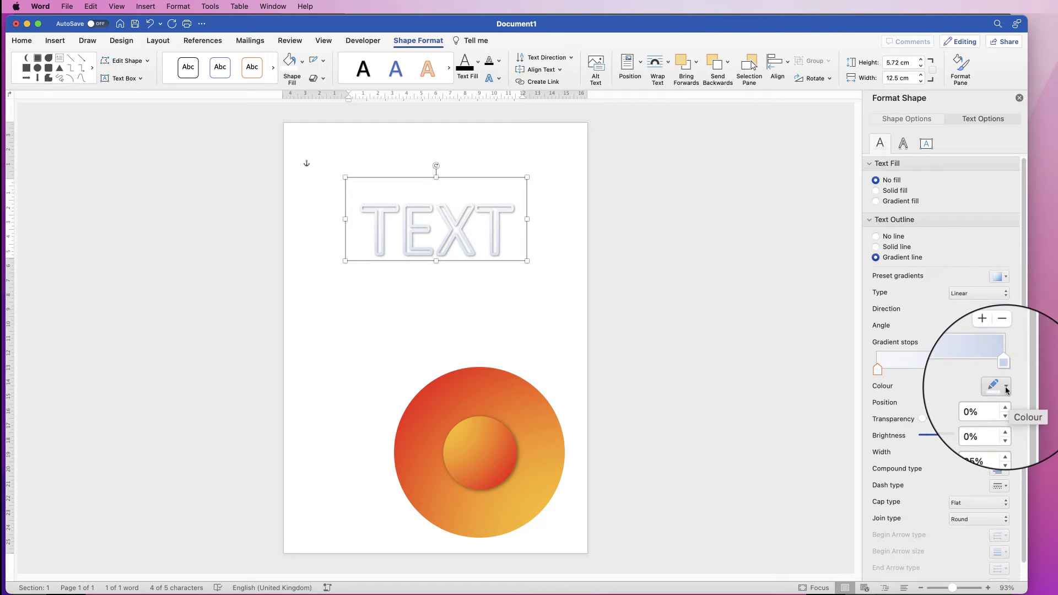
Step: Colour the outline's gradient stops light green and yellow, then nudge the TEXT box up-left
click(998, 386)
click(1025, 496)
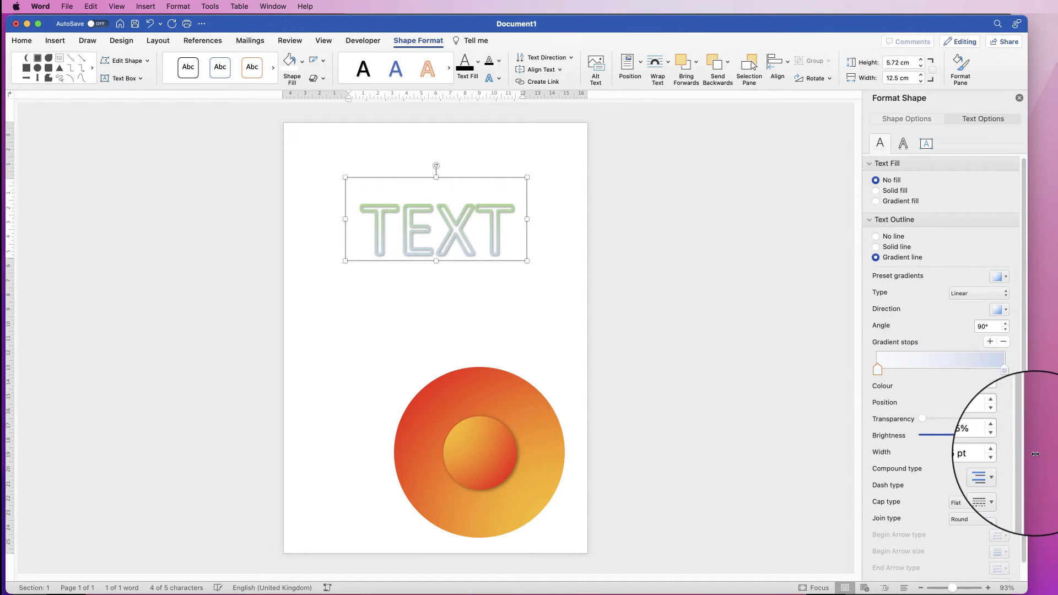
click(1004, 369)
click(999, 387)
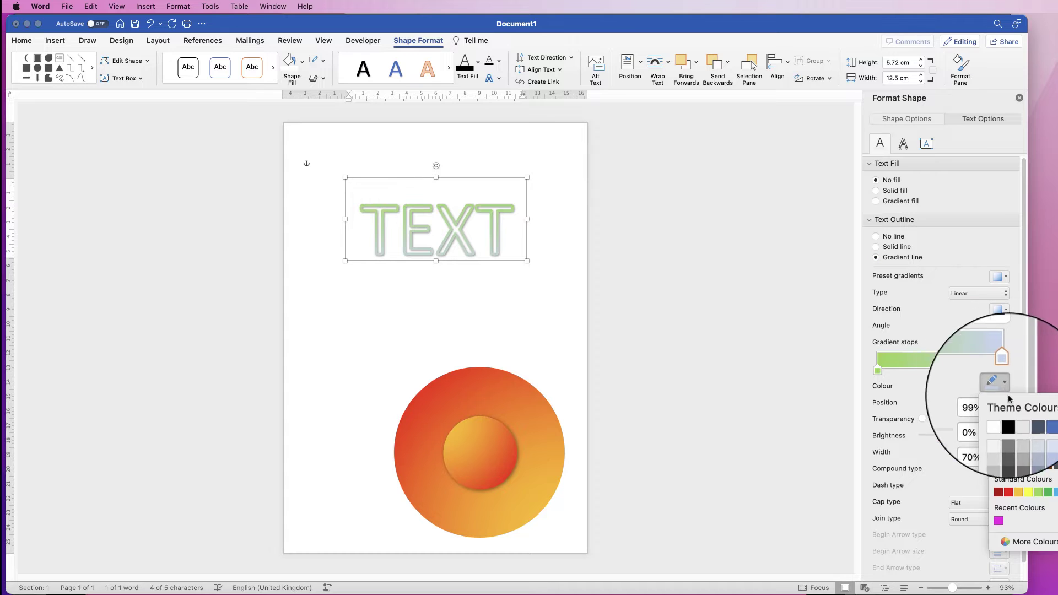
click(1028, 492)
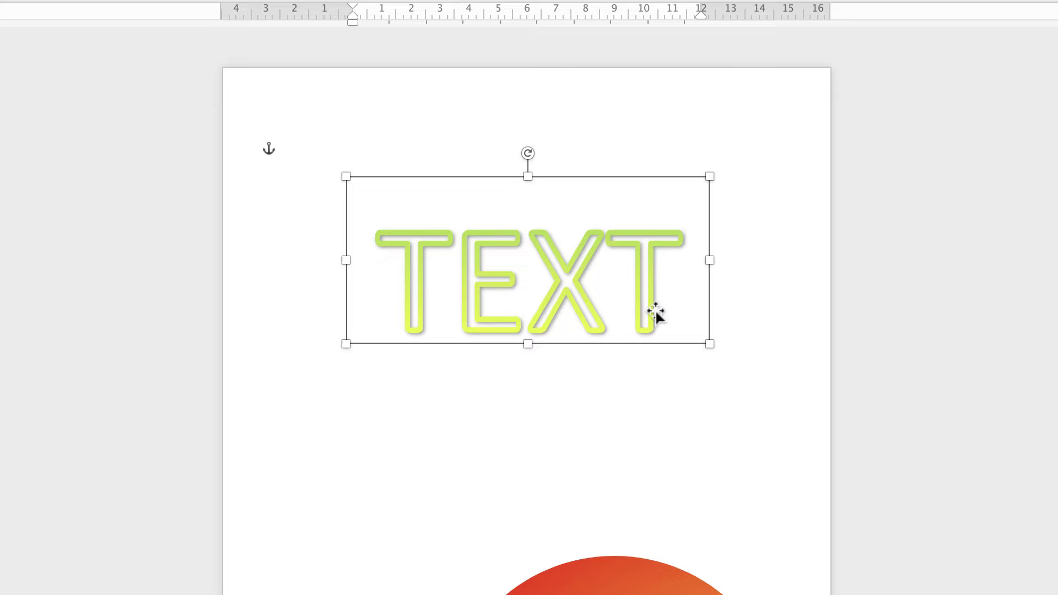
drag(657, 314, 655, 311)
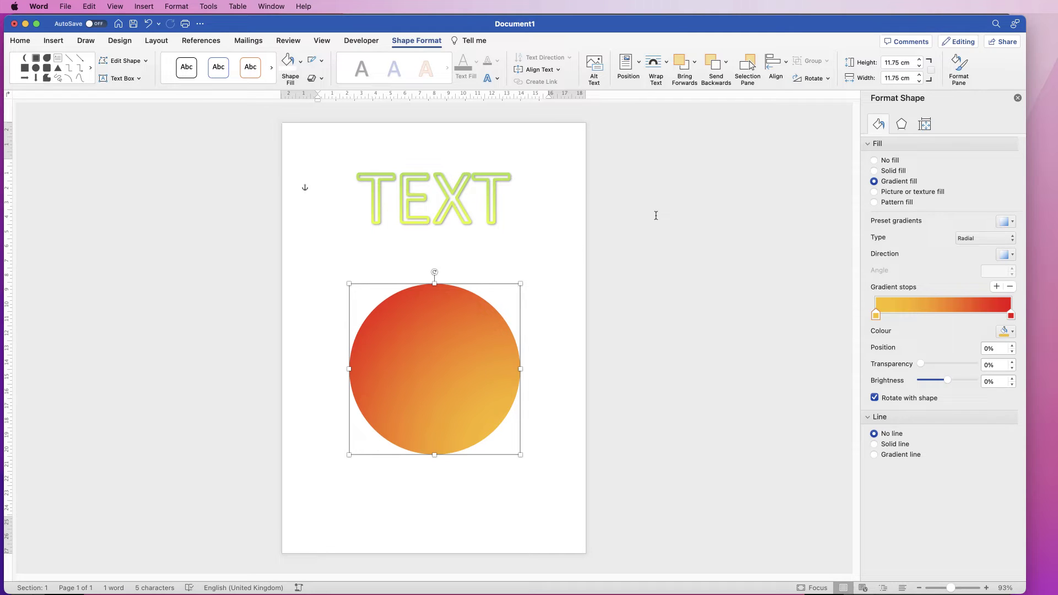
Step: Apply a Circle top bevel to the disc in the 3D Format settings
click(902, 124)
click(882, 143)
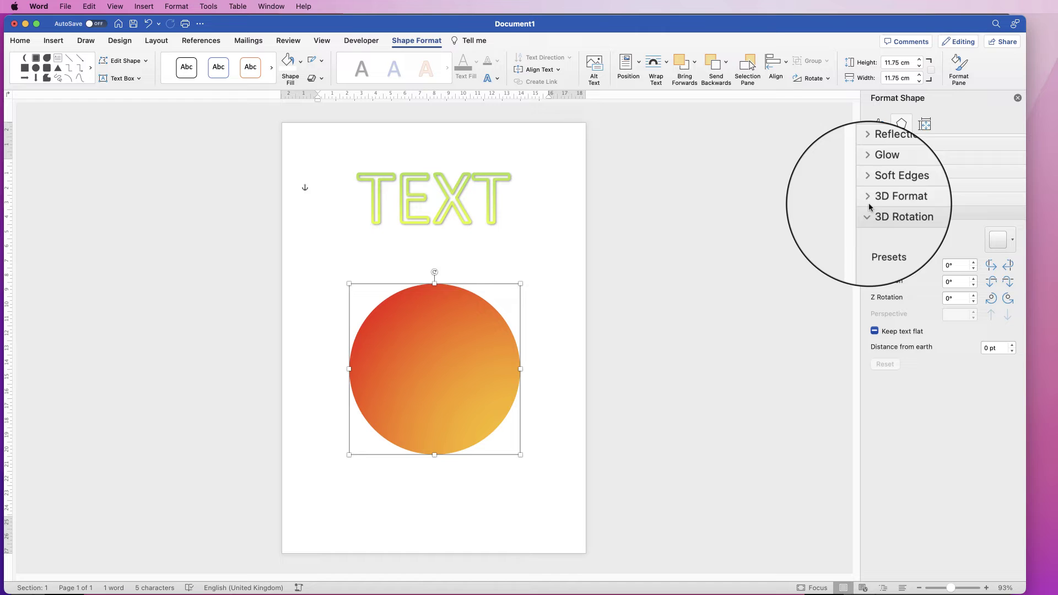
click(888, 198)
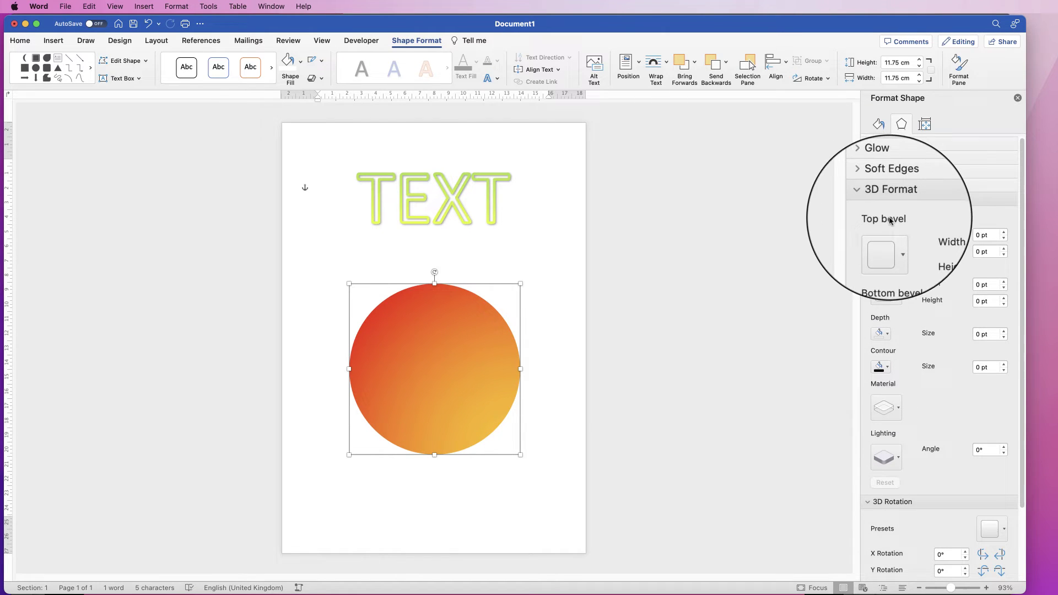
click(900, 248)
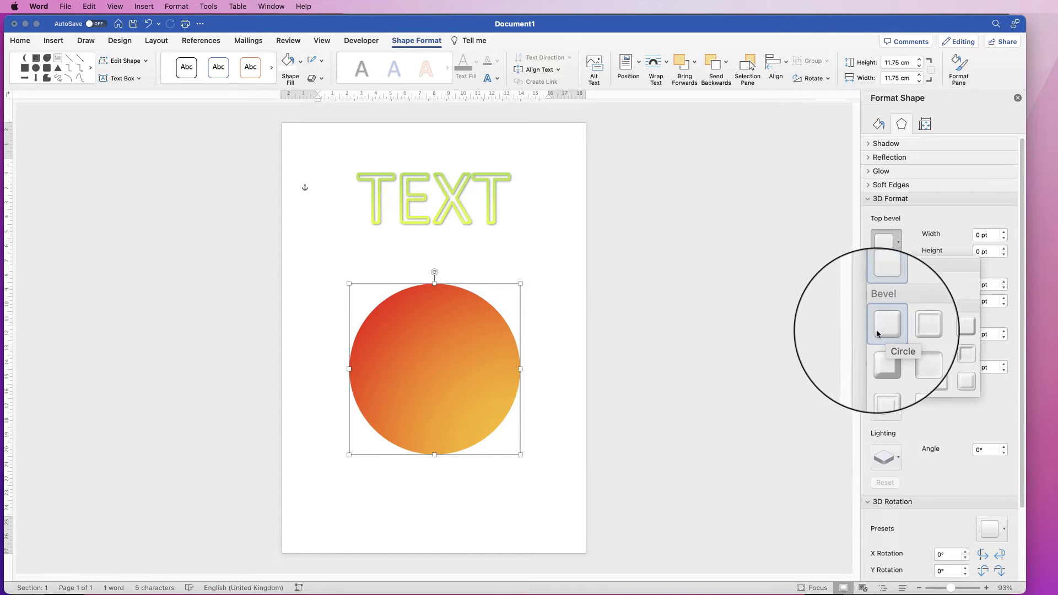
click(884, 330)
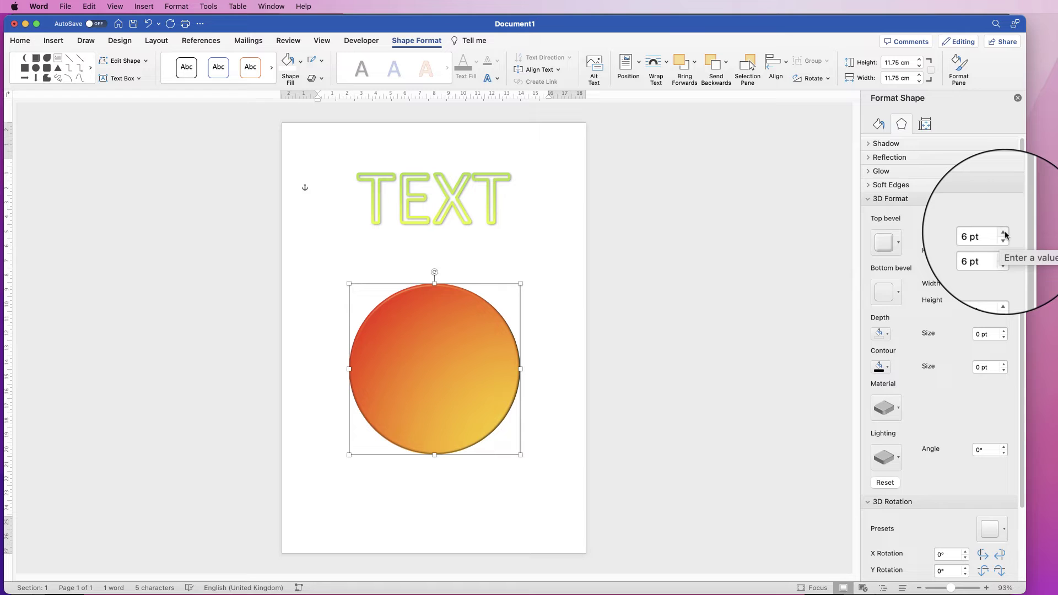
Step: Widen the top bevel to about 21.5 pt and raise its height
click(1004, 234)
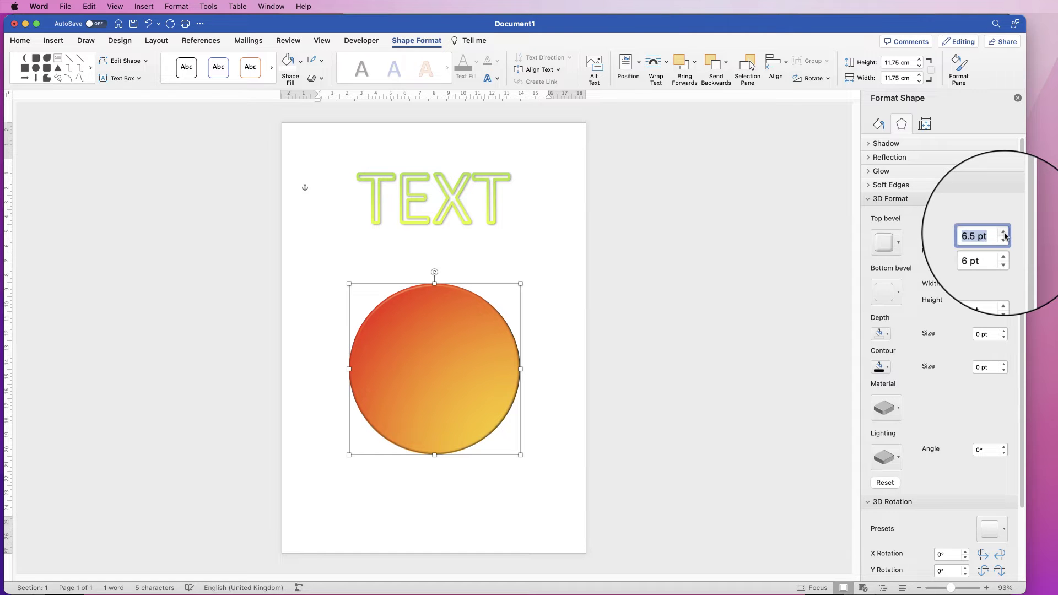
click(1004, 234)
click(1004, 234)
click(1004, 234)
click(1004, 234)
click(1004, 234)
click(1004, 234)
click(1004, 233)
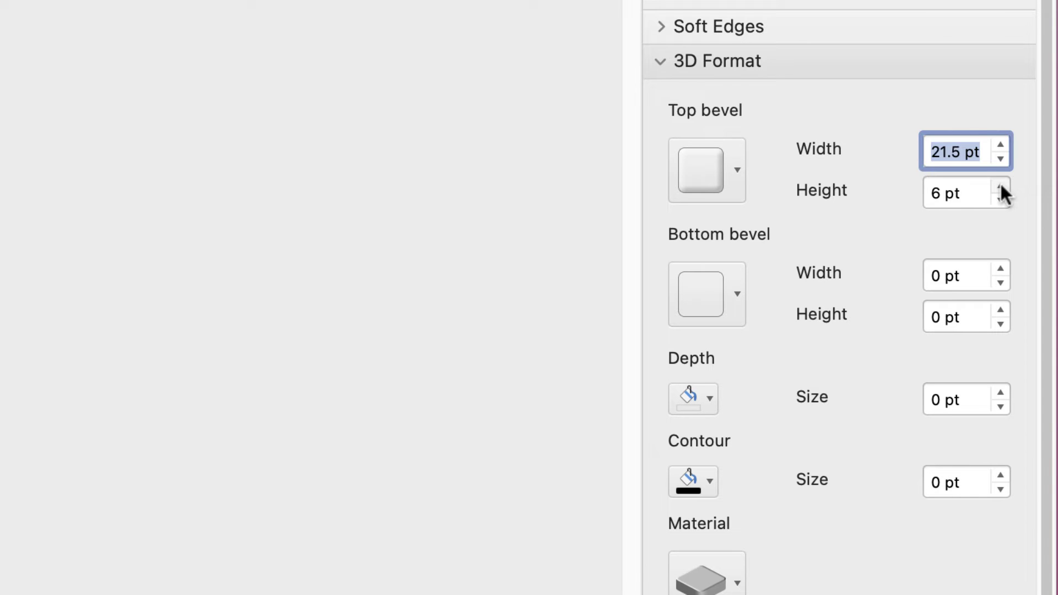
click(1001, 186)
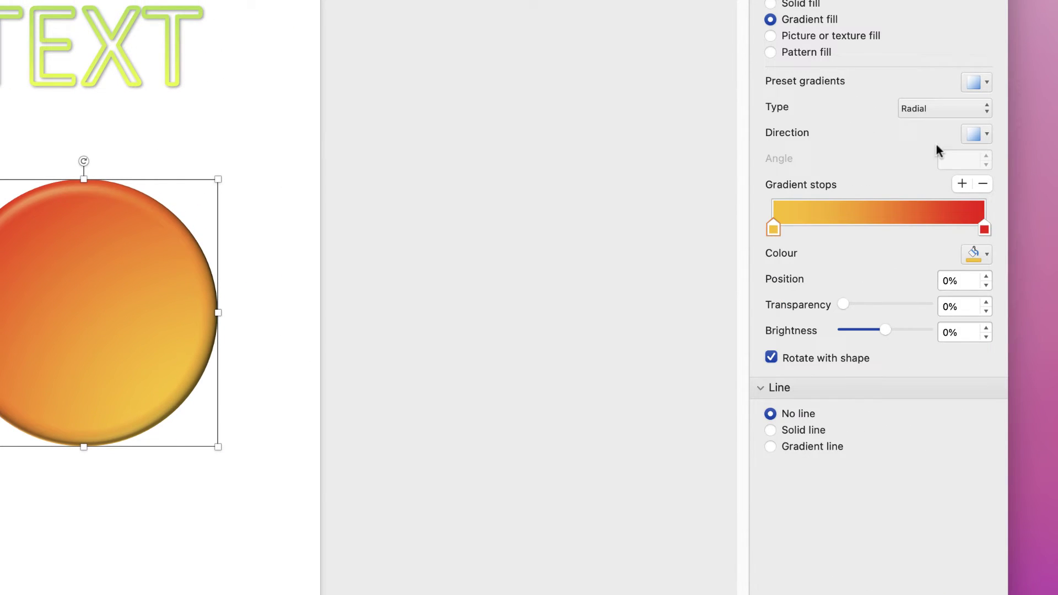
Step: Change the disc's right gradient stop to light grey for a silver look
click(988, 259)
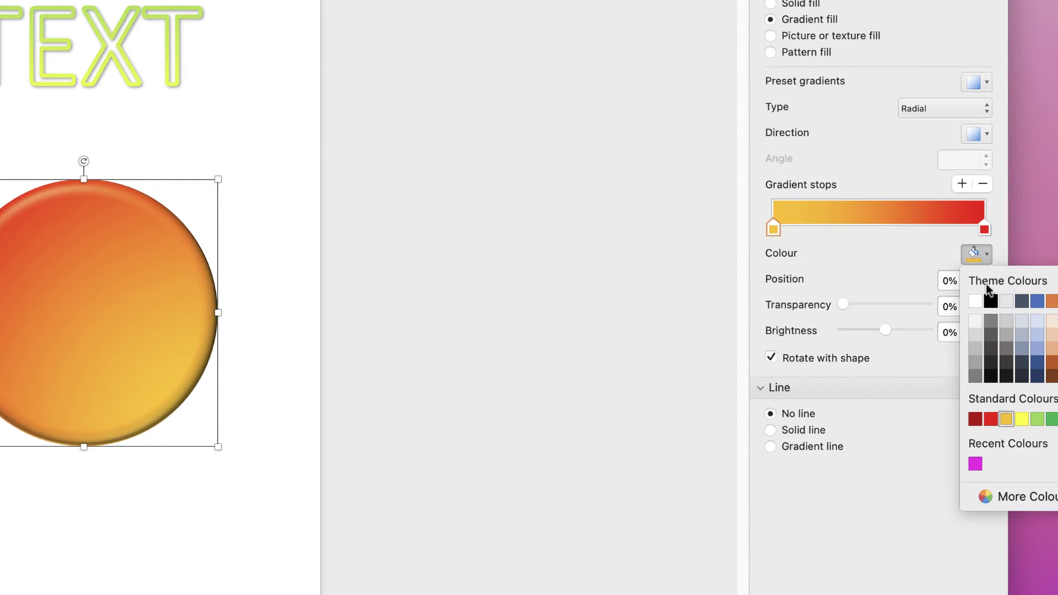
key(Escape)
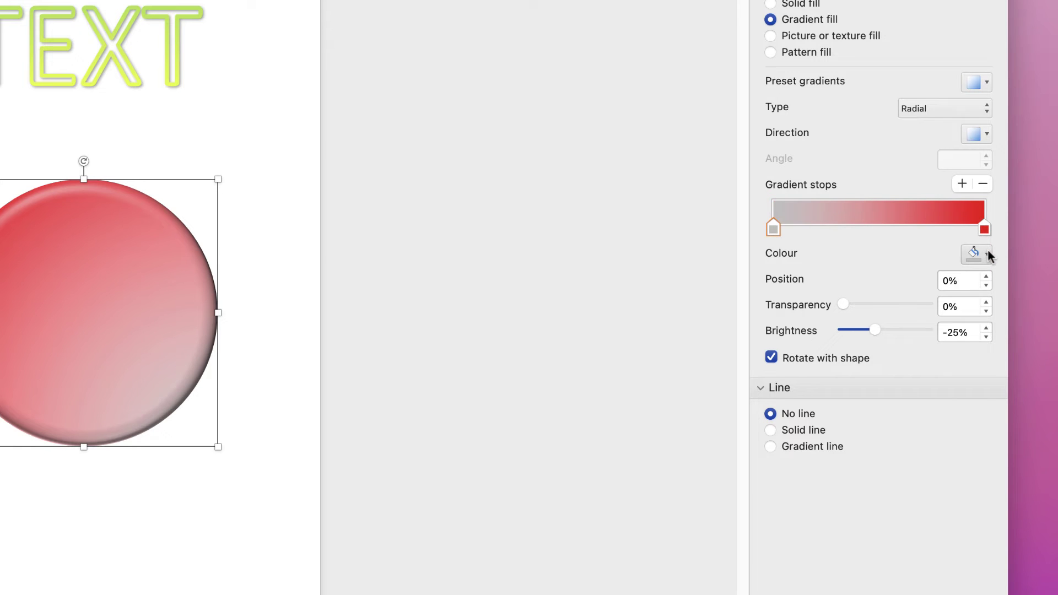
click(985, 229)
click(987, 256)
click(975, 334)
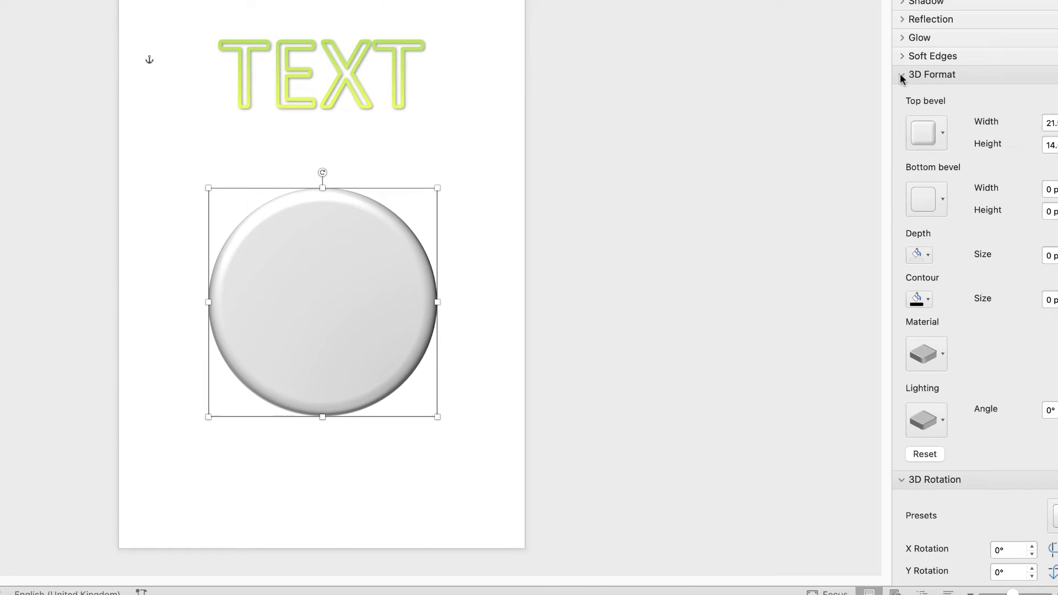
click(859, 78)
scroll(858, 88, down, 1)
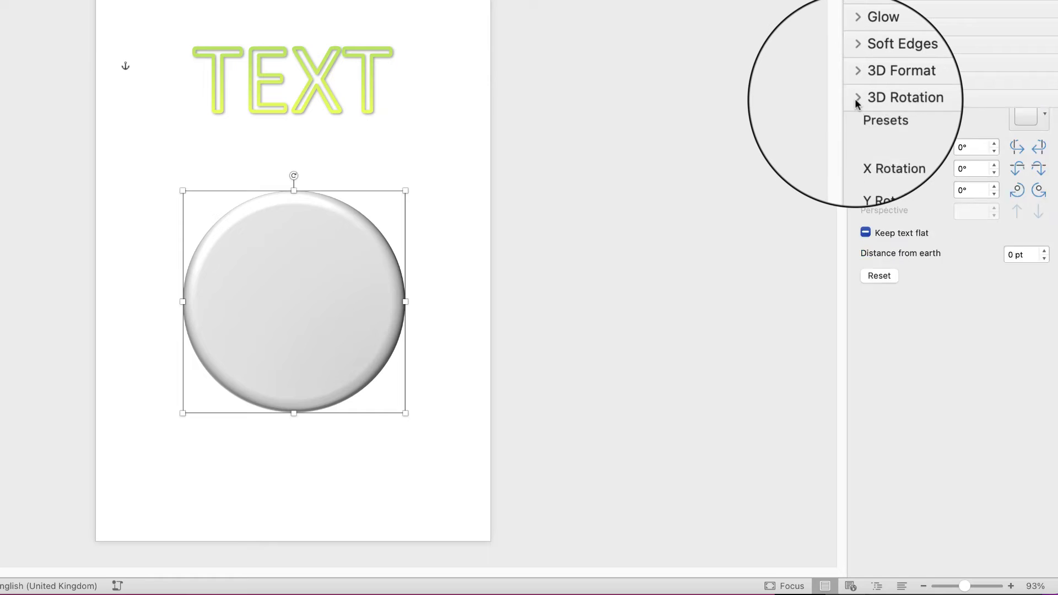
click(858, 100)
click(859, 100)
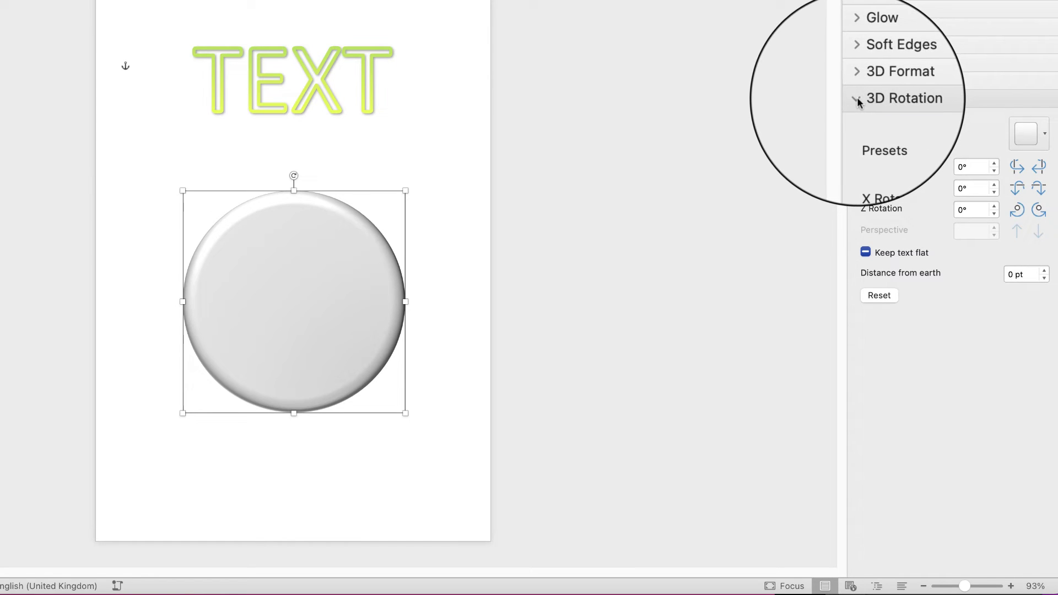
click(1045, 137)
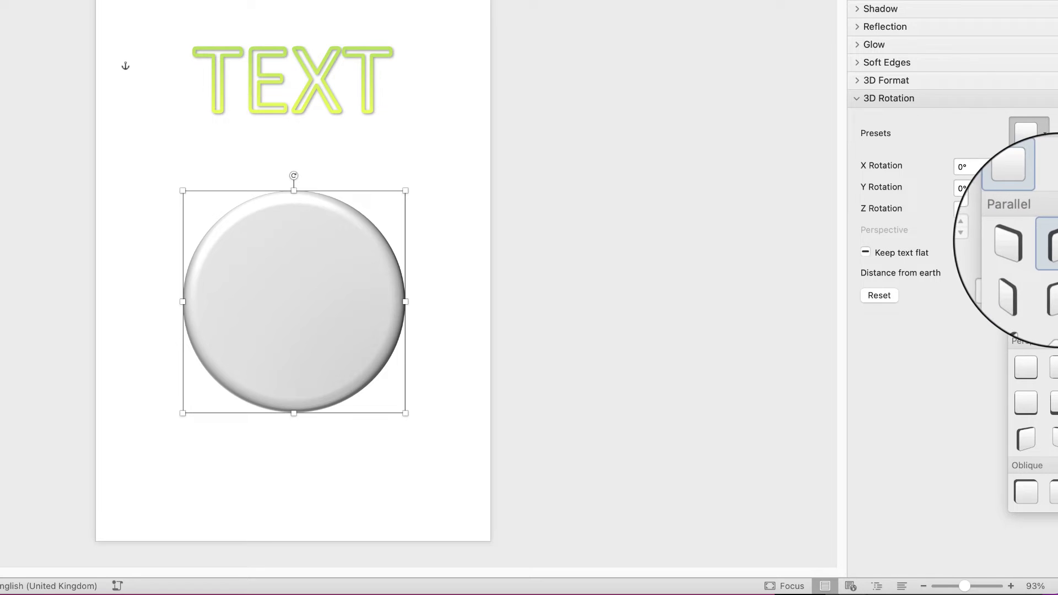
click(1026, 249)
click(1045, 138)
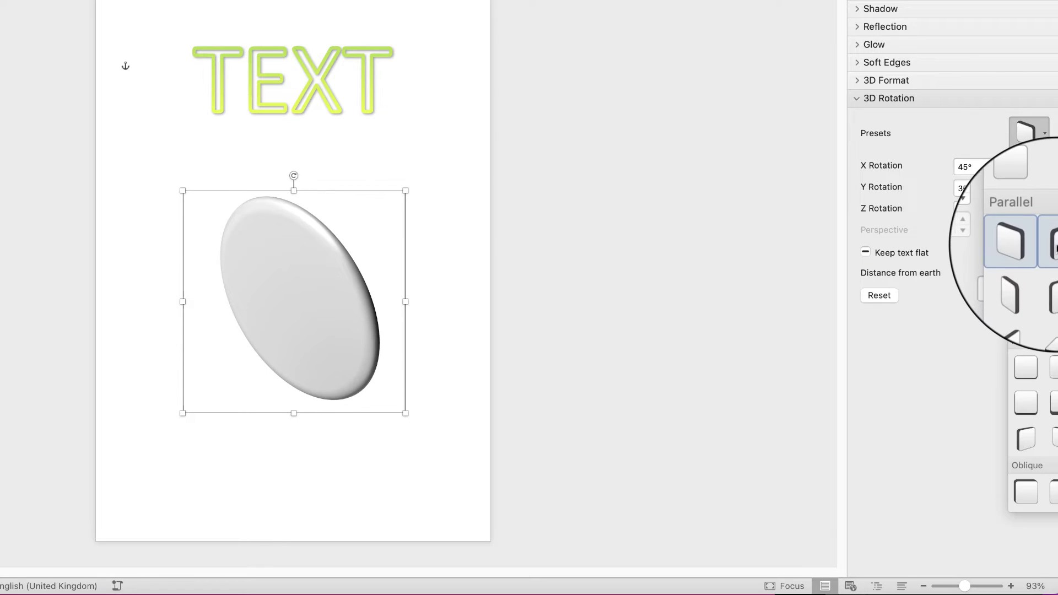
click(1054, 248)
click(1045, 138)
click(1026, 249)
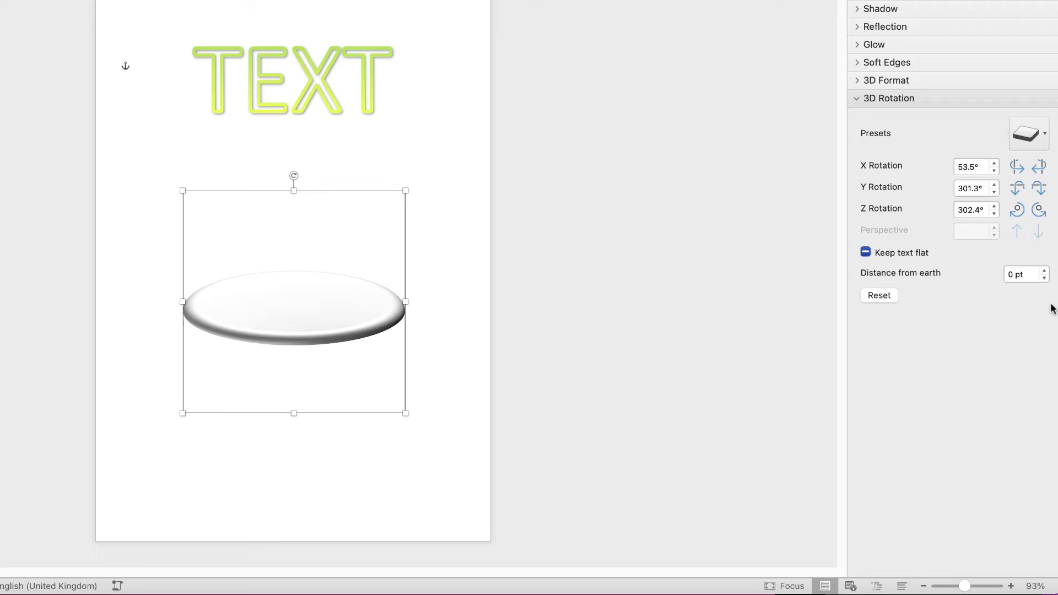
click(1045, 138)
click(1026, 279)
click(1045, 138)
click(1017, 218)
click(857, 99)
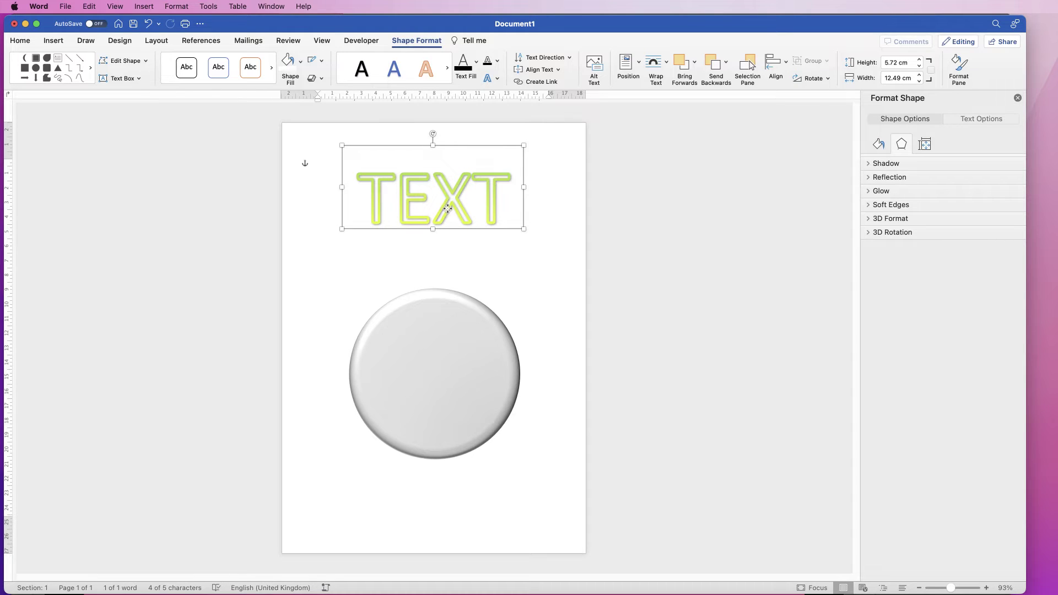
Step: Lower the grey disc, bring TEXT forward in front of it, and return TEXT to the page top
drag(448, 208, 456, 328)
drag(457, 291, 453, 323)
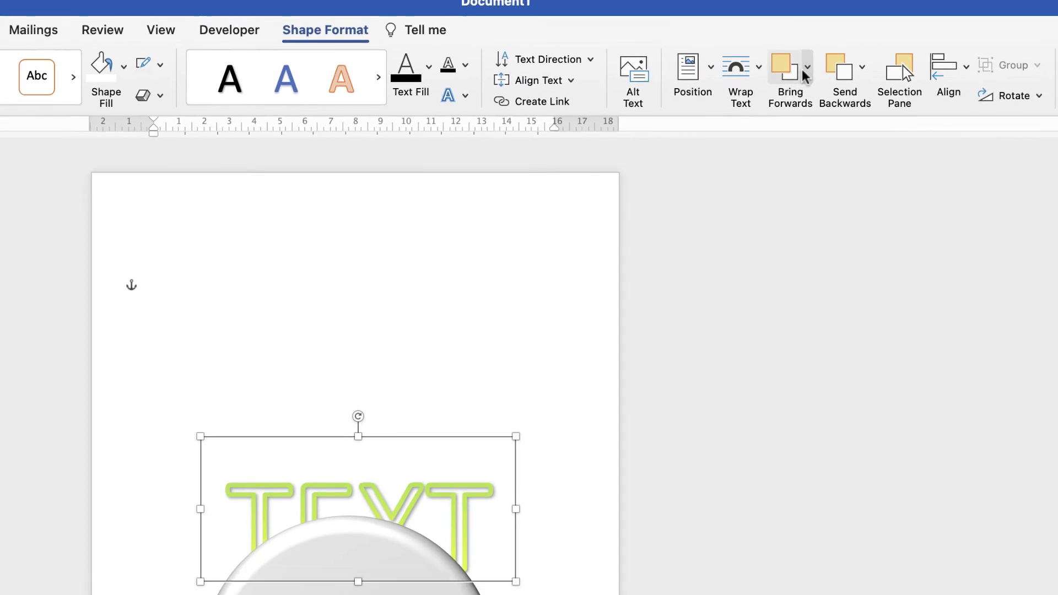
click(807, 67)
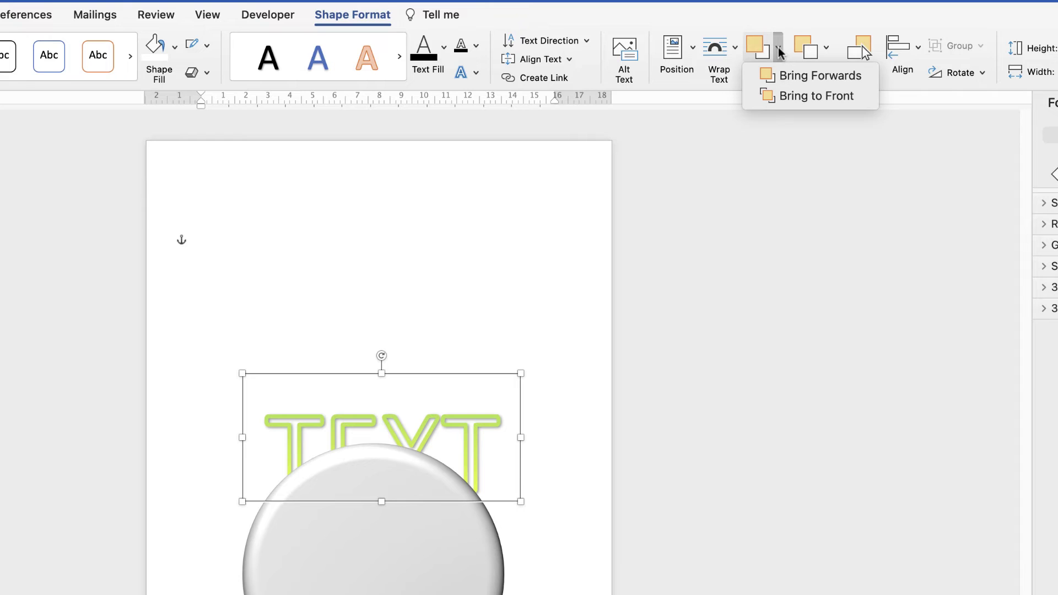
click(789, 75)
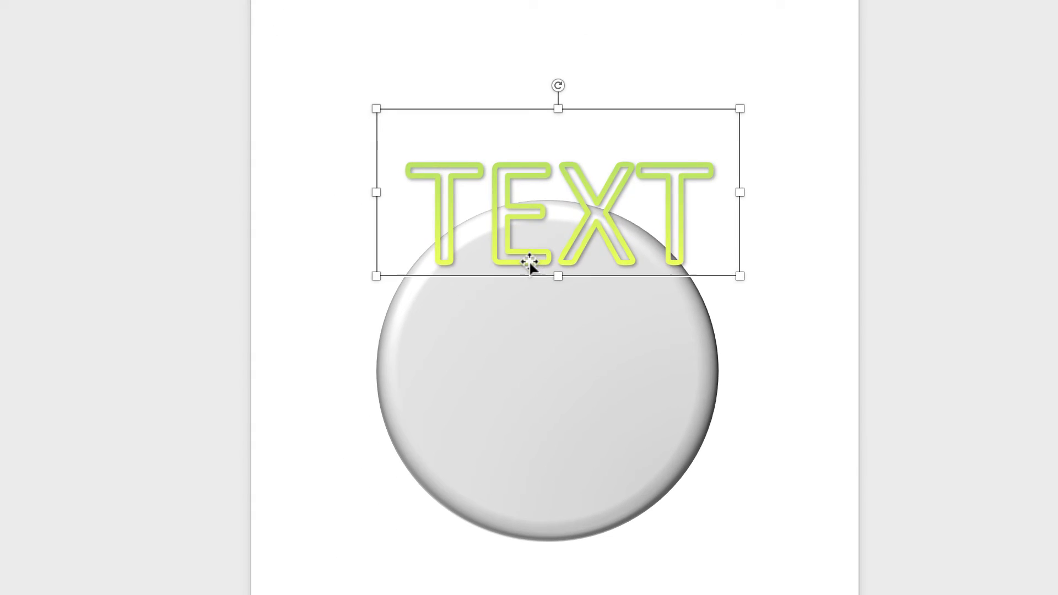
drag(495, 319, 470, 463)
drag(515, 411, 515, 412)
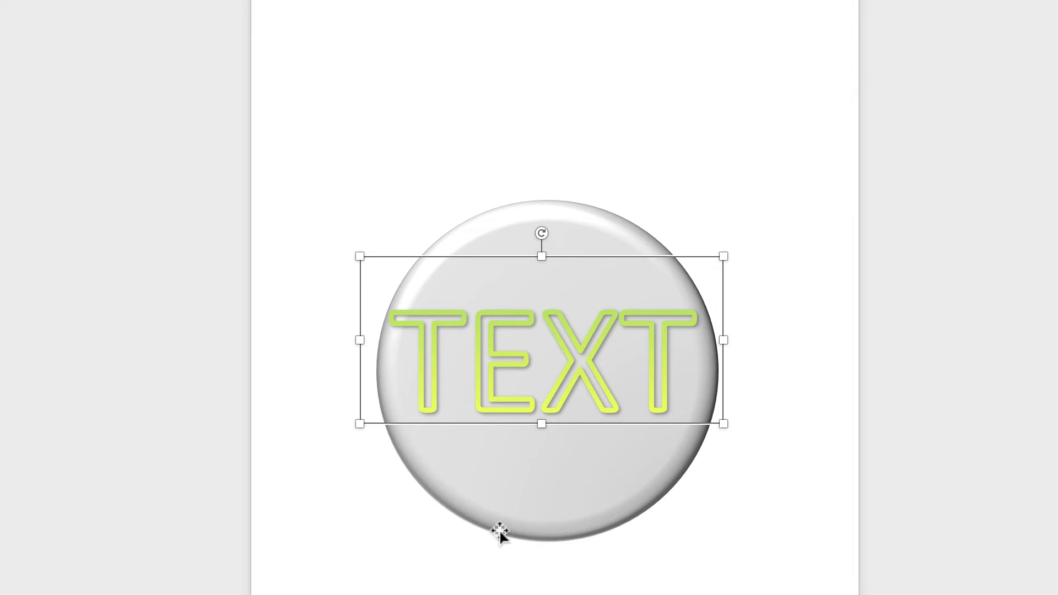
drag(431, 408, 436, 171)
Step: Duplicate the grey disc up and to the left and make the copy's gradient gold
click(439, 391)
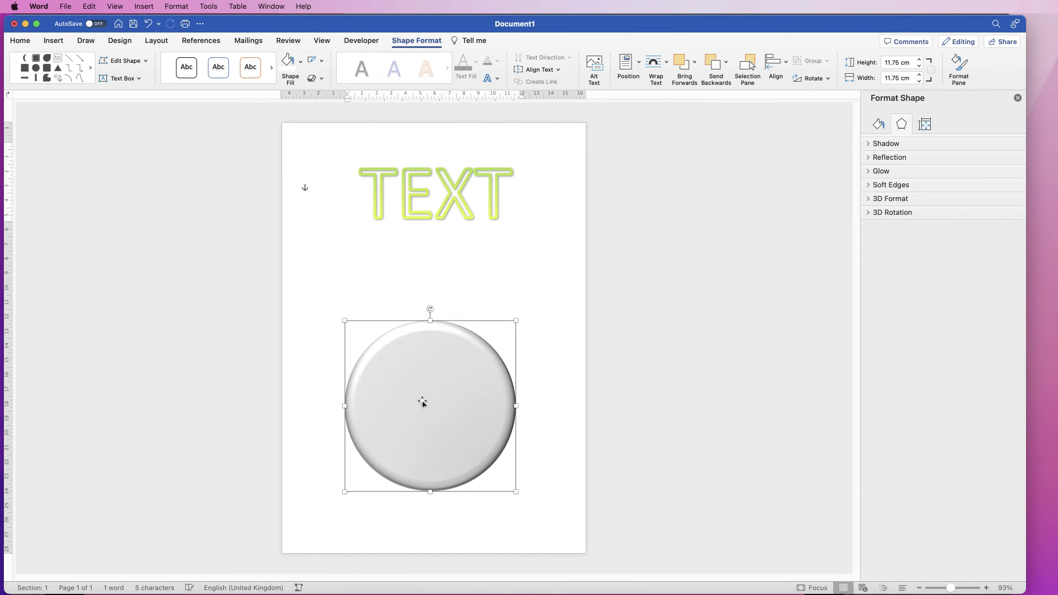
drag(420, 408, 386, 337)
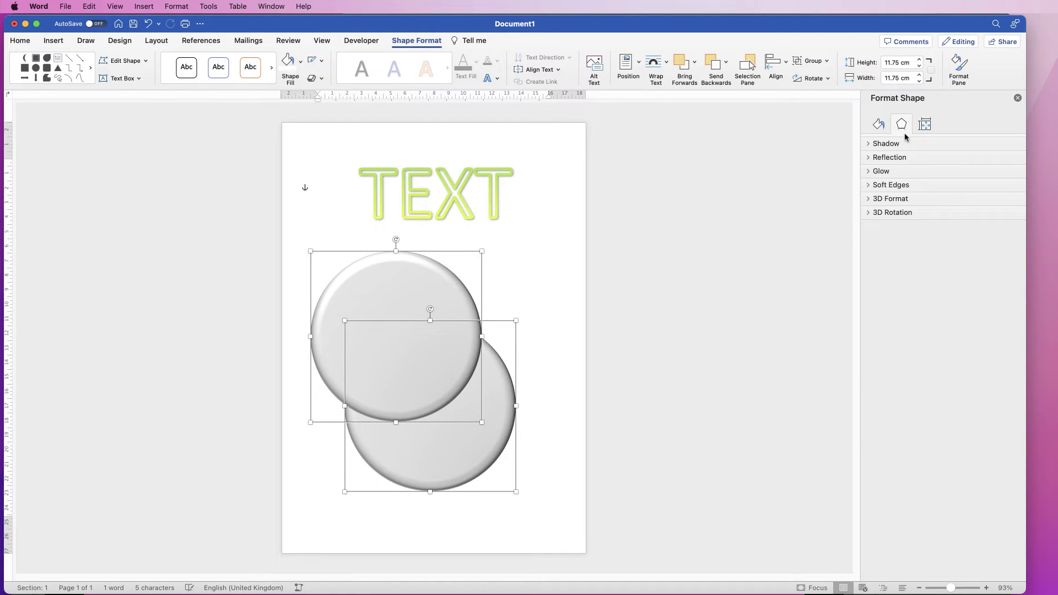
click(879, 124)
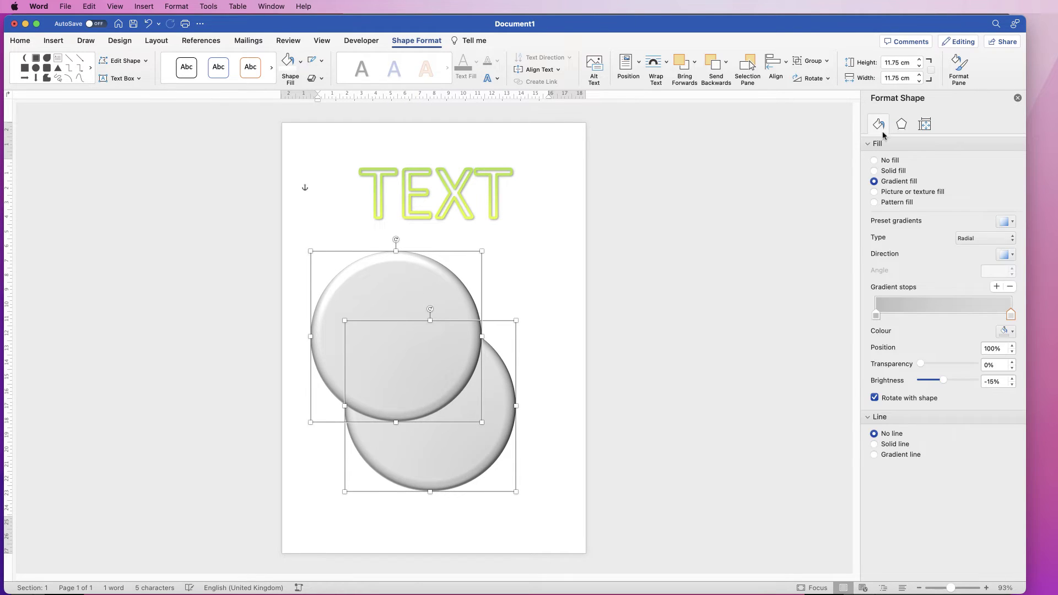
click(1007, 331)
click(1024, 435)
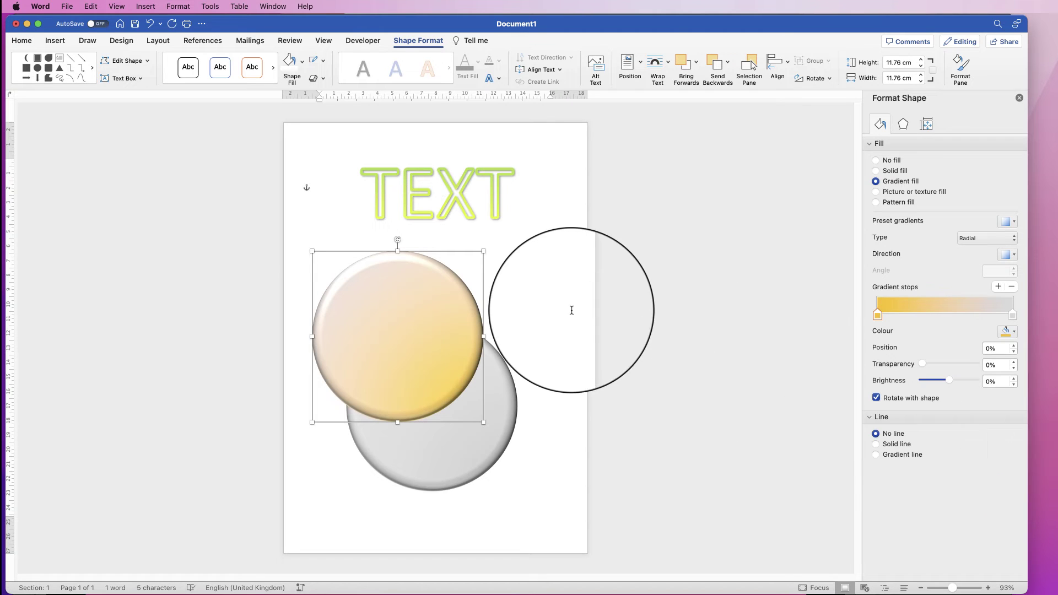
Step: Place a second gold disc overlapping the grey one, then reselect the grey disc
click(566, 316)
drag(402, 349, 379, 479)
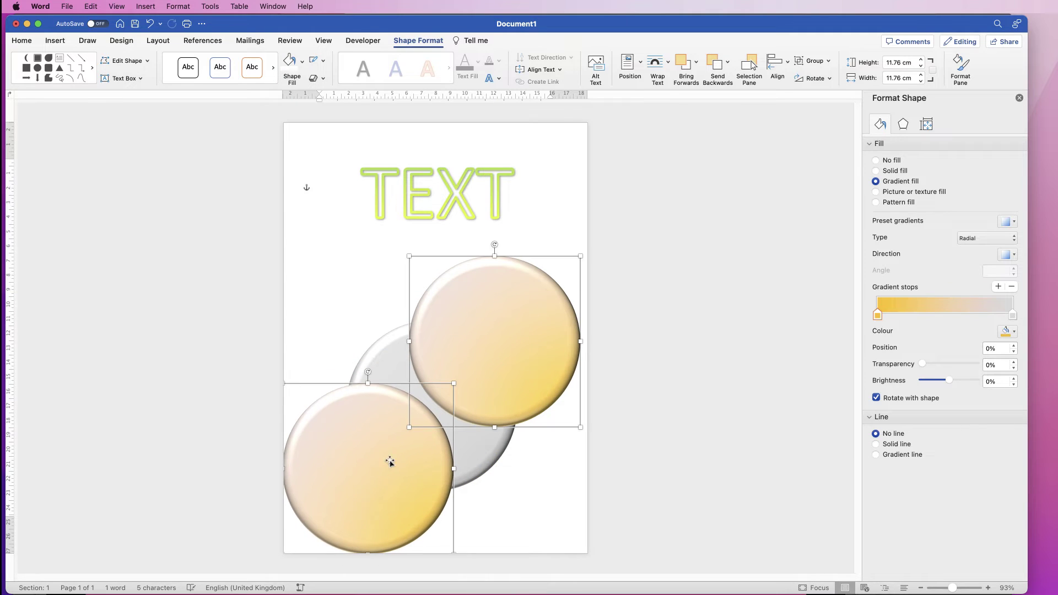
click(386, 349)
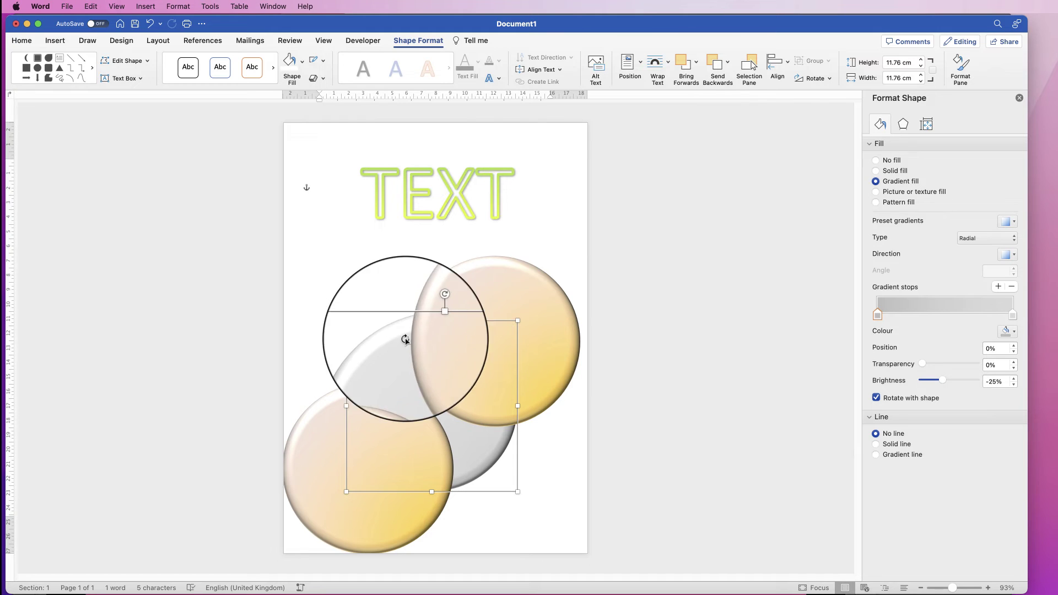
Step: Test Bring to Front, Send Backward and Bring Forward on the grey disc against the gold copies
click(696, 68)
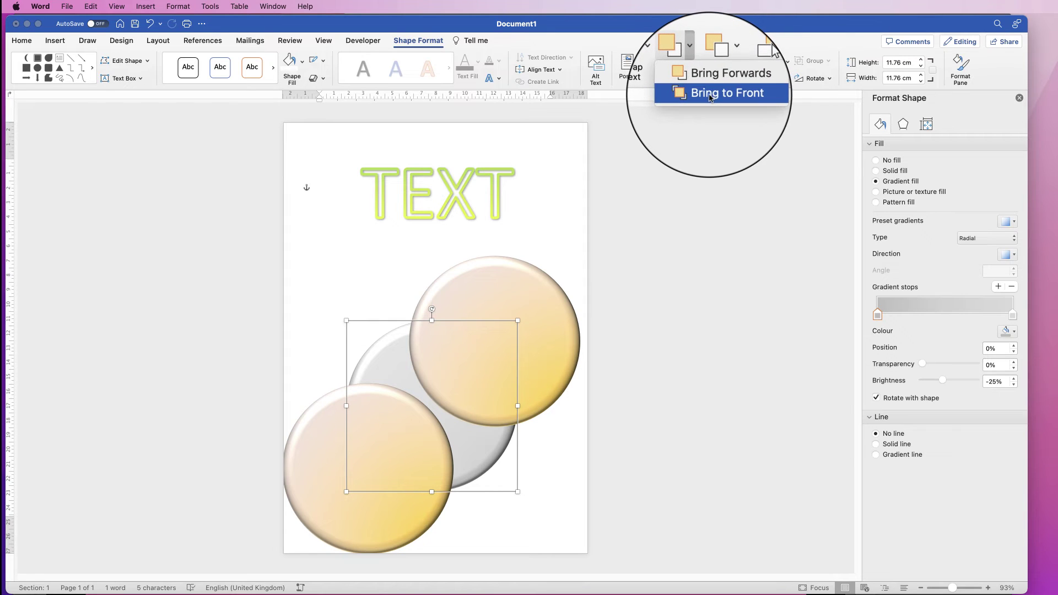
click(716, 97)
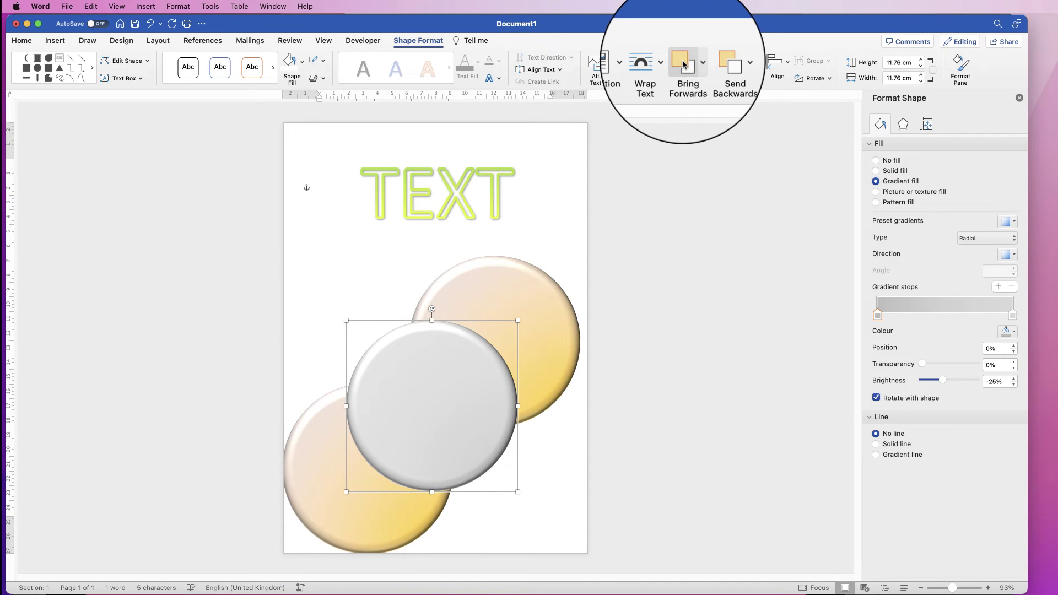
click(713, 66)
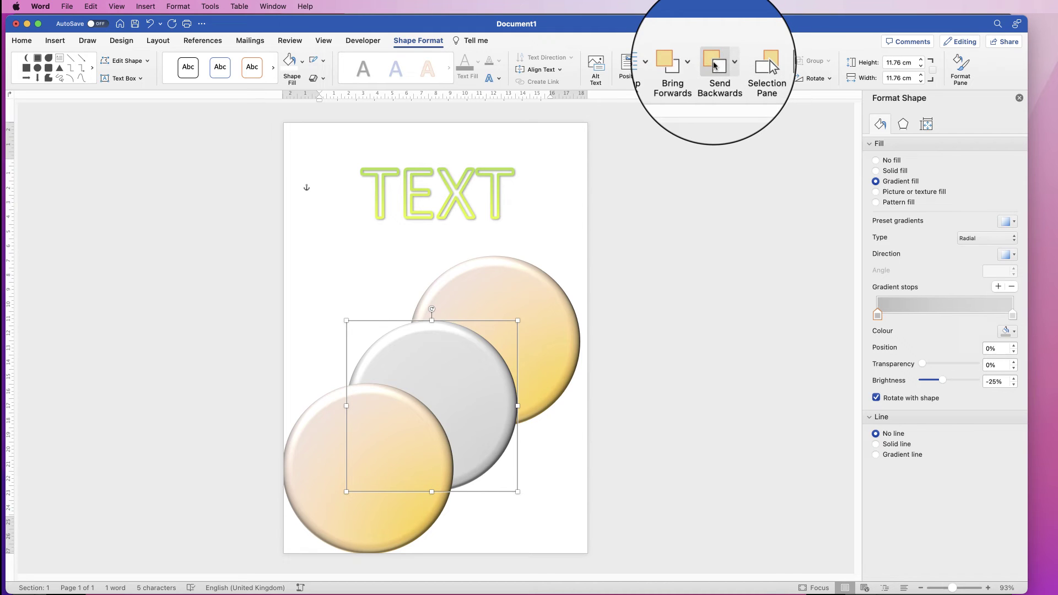
click(714, 65)
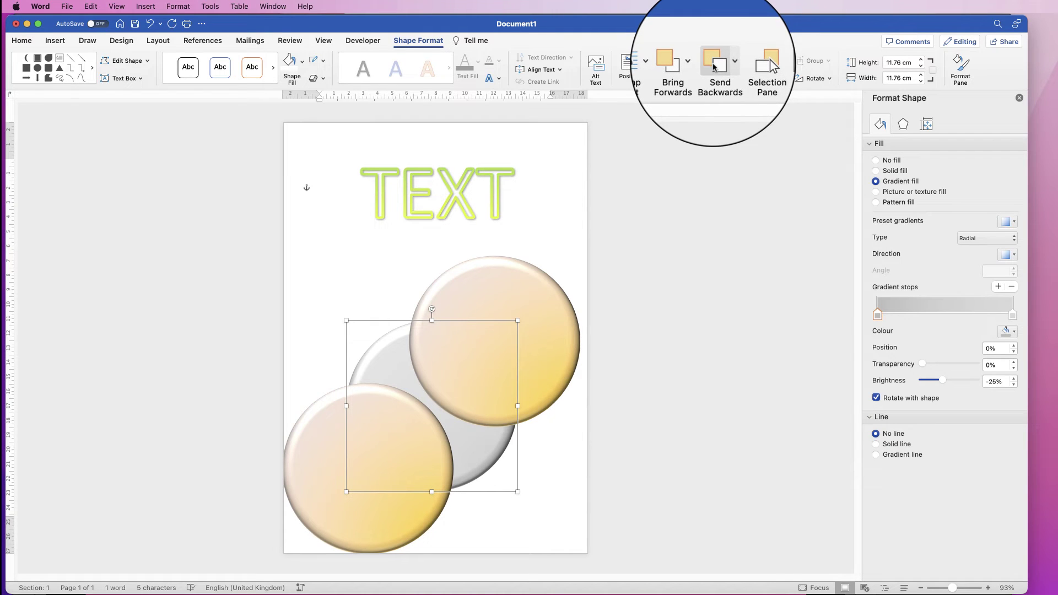
drag(433, 407, 405, 312)
key(Escape)
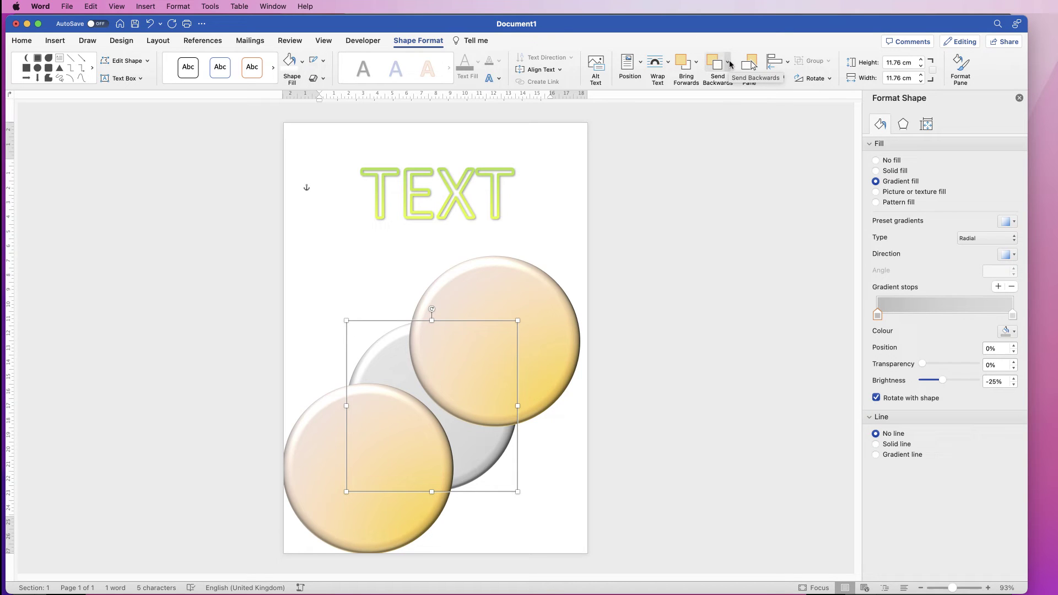
click(683, 63)
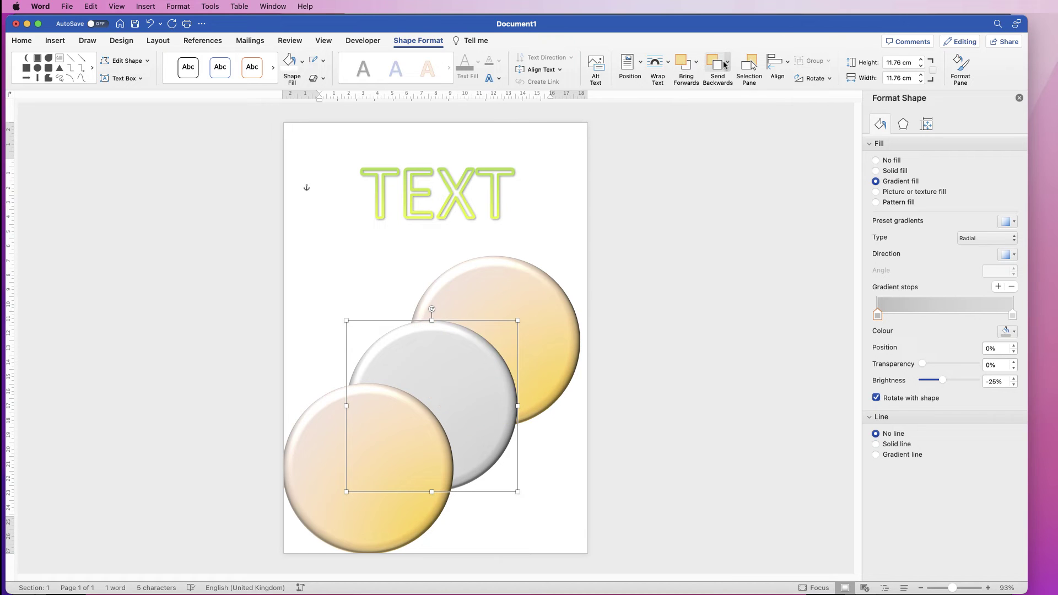
click(719, 68)
click(687, 66)
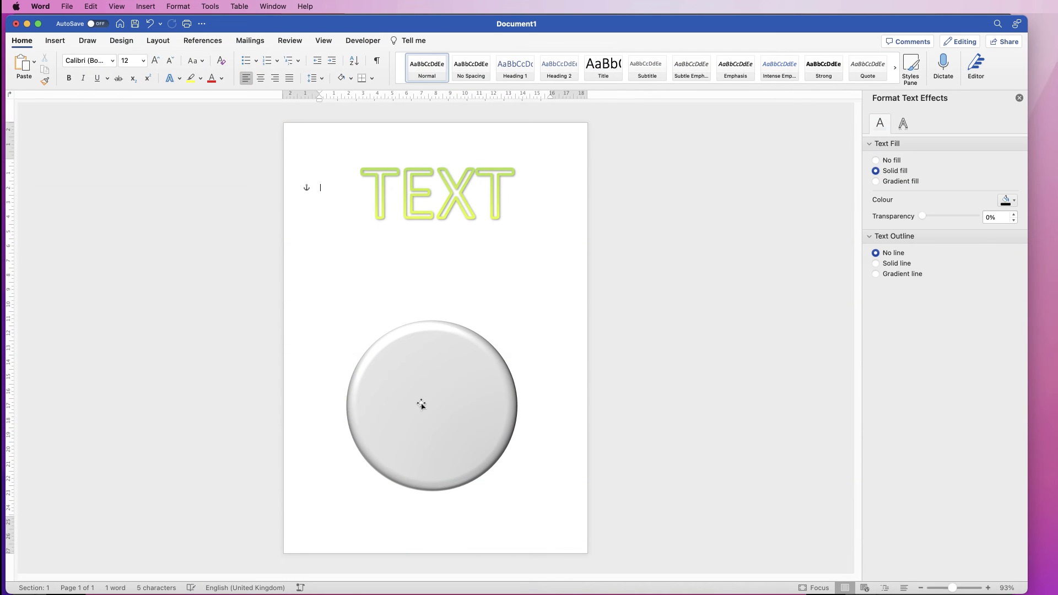
Step: Draw a tall rectangle vertically across the grey disc
mouse_move(420, 402)
mouse_down()
mouse_move(425, 355)
mouse_move(427, 401)
mouse_up()
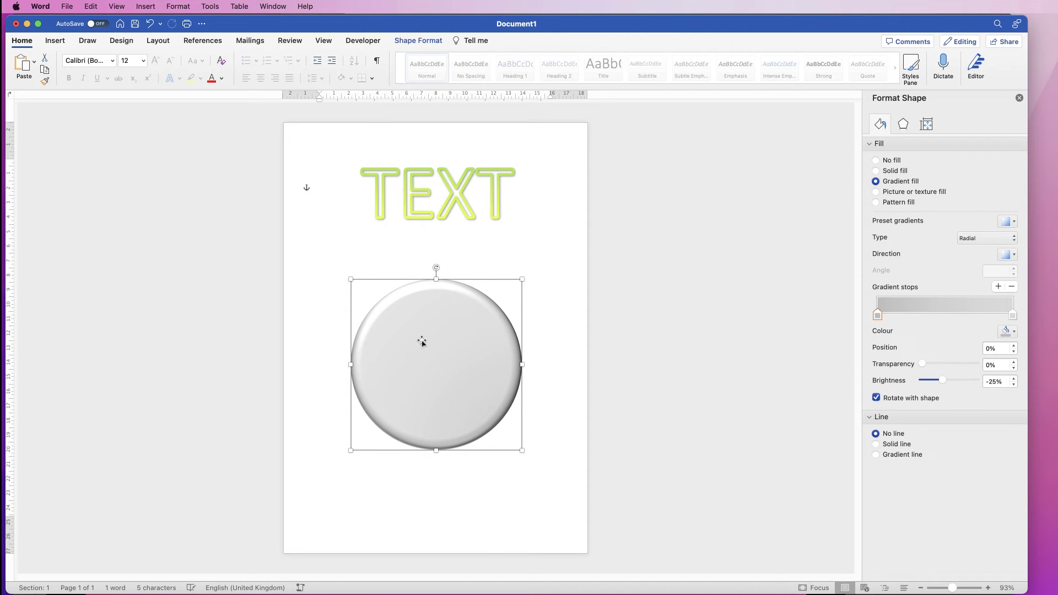
click(55, 41)
click(174, 69)
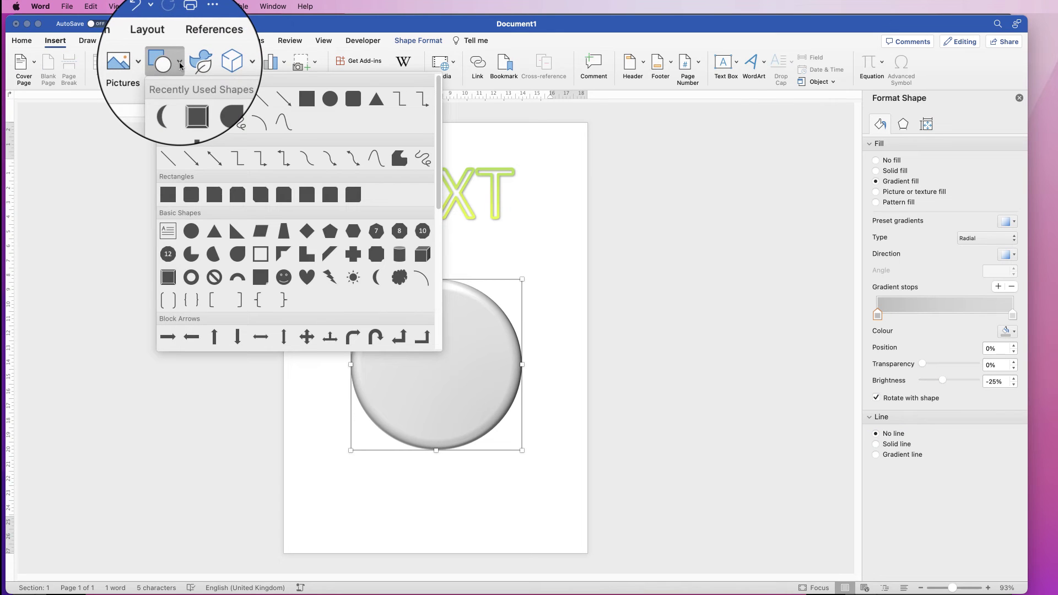
click(170, 195)
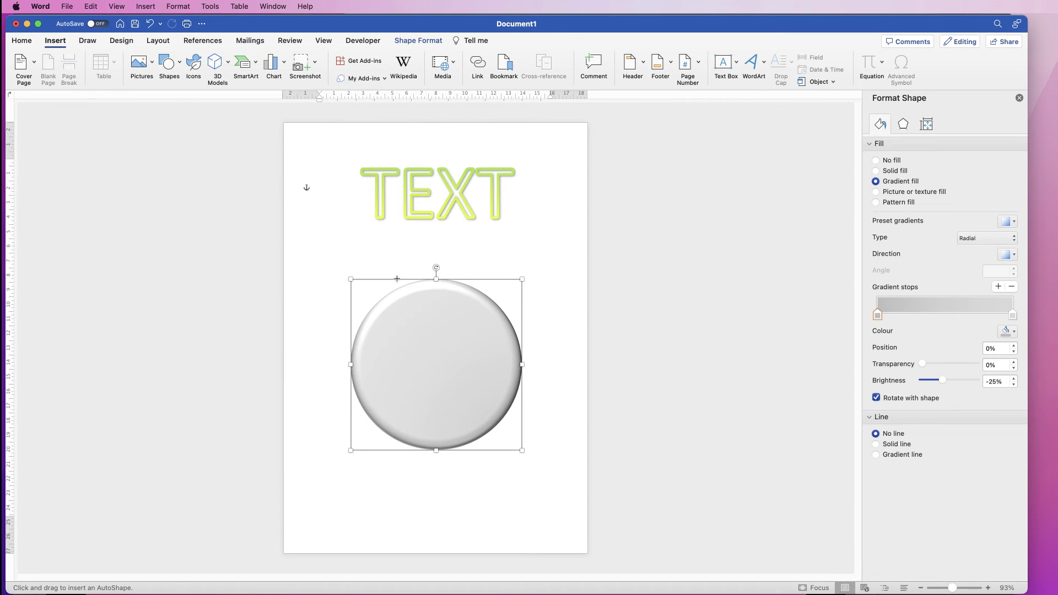
drag(415, 251, 467, 482)
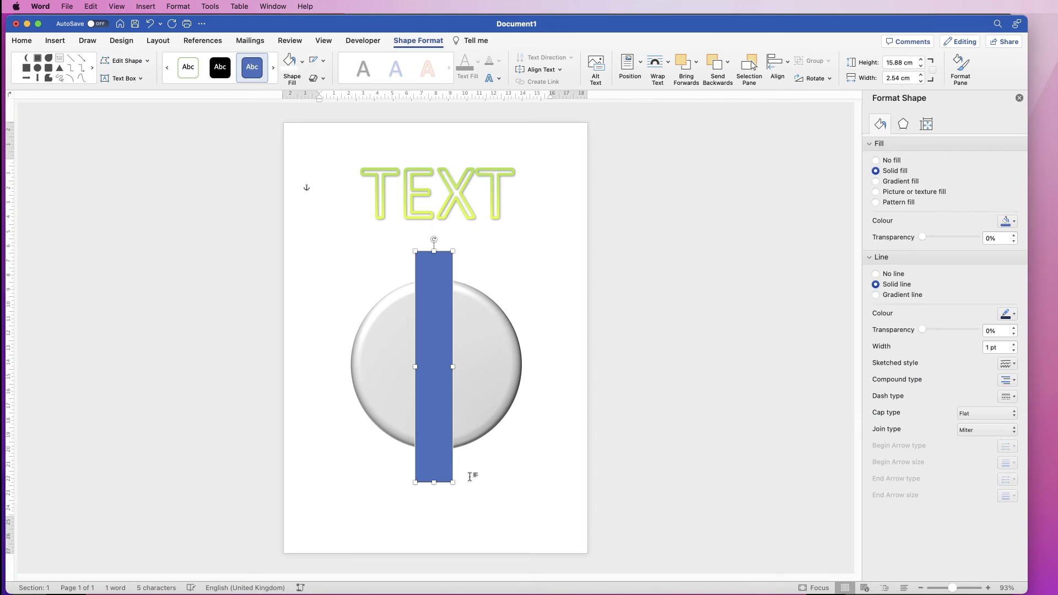
Step: Make the rectangle white with no outline, preview the split disc, and reselect it
click(876, 275)
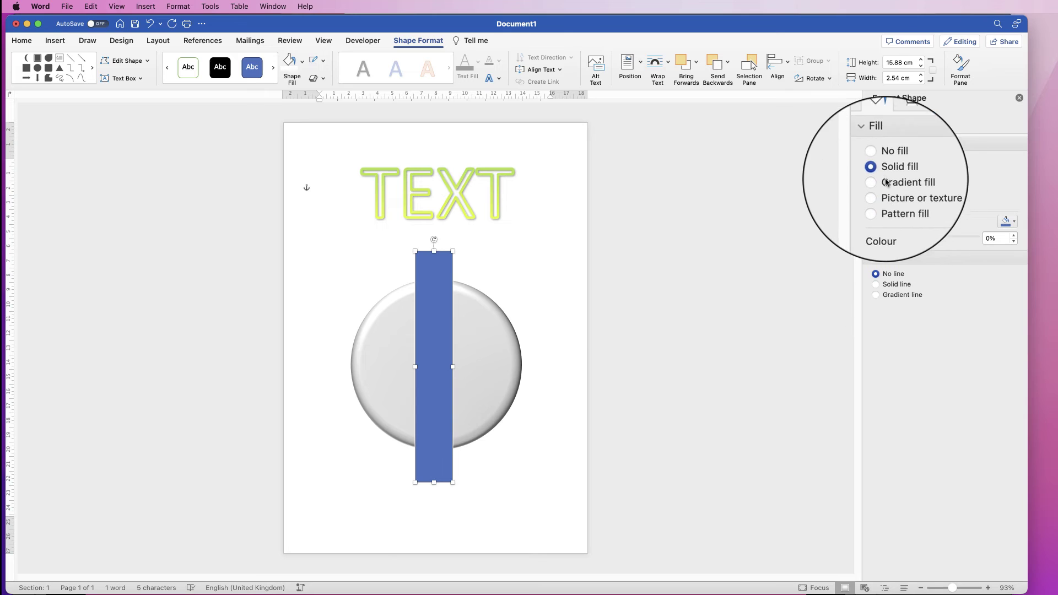
click(1013, 223)
click(1009, 251)
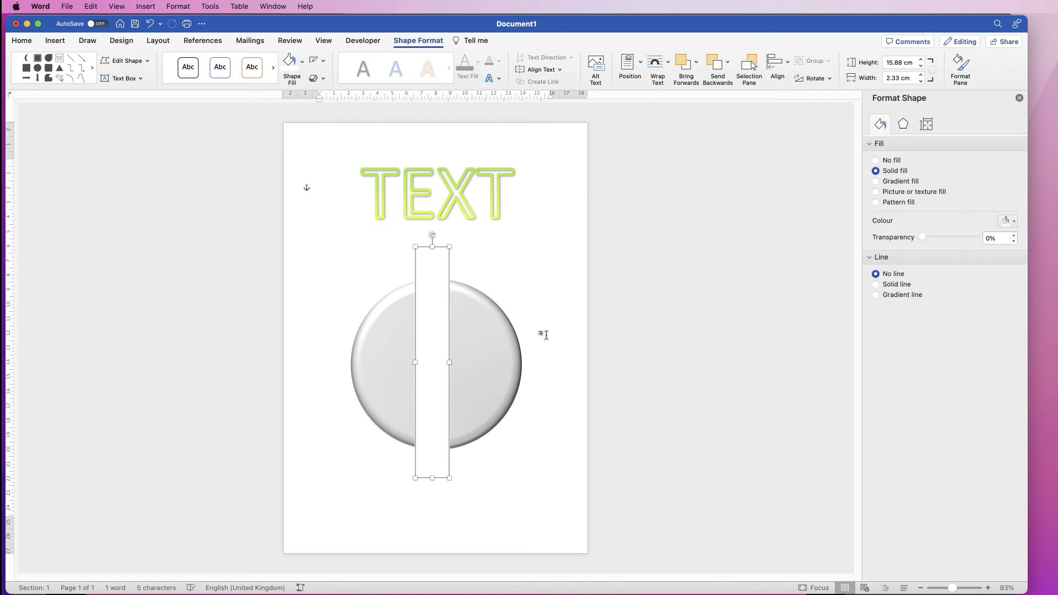
click(530, 364)
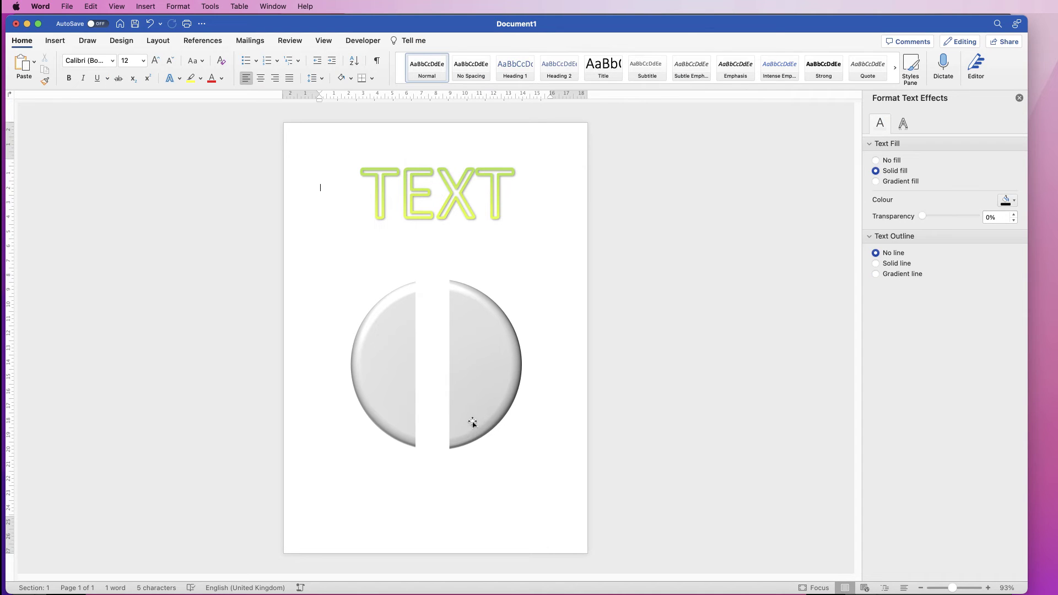
click(434, 361)
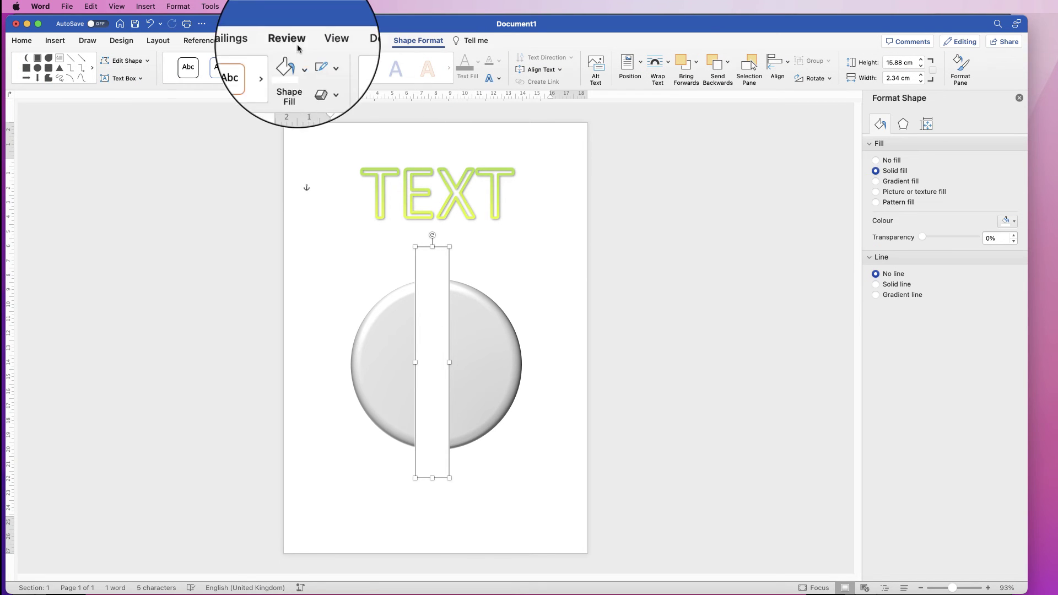
Step: In Edit Points, pull the stripe's top-right corner down and curve its top and lower-right edges
click(137, 64)
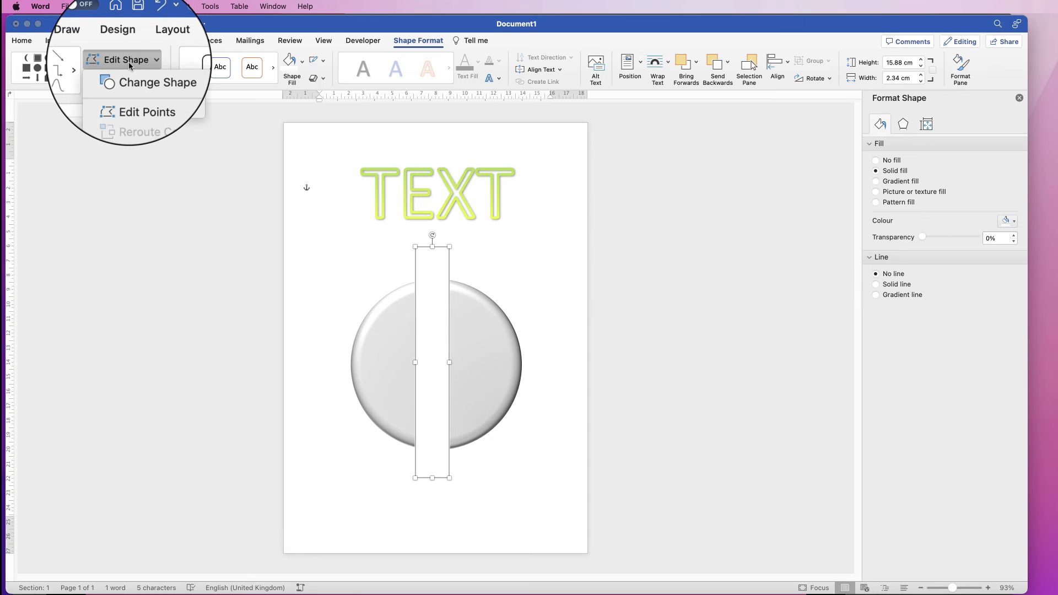
click(130, 100)
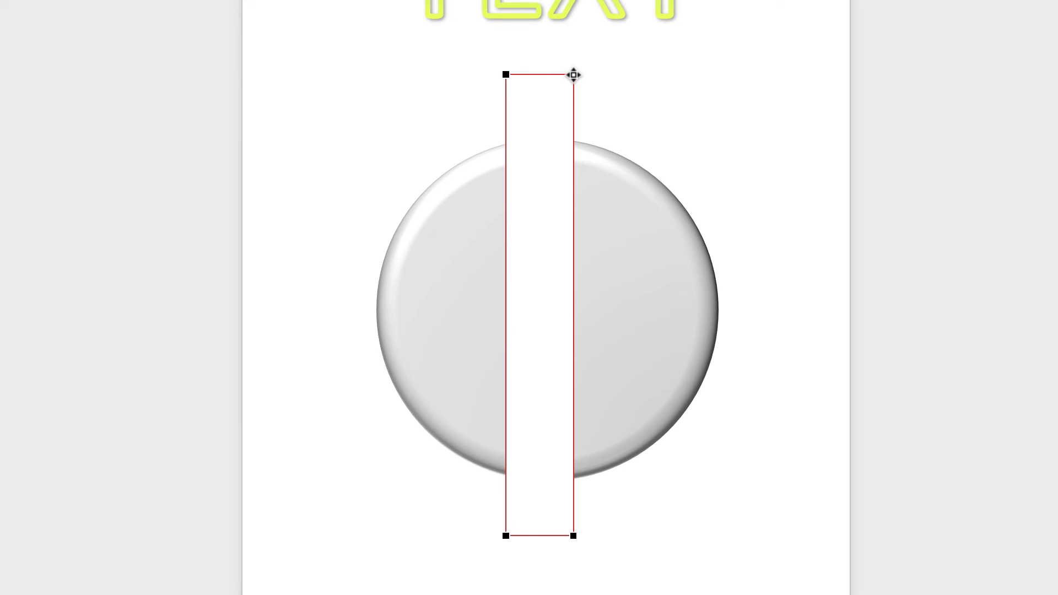
drag(573, 74, 611, 203)
drag(575, 161, 615, 134)
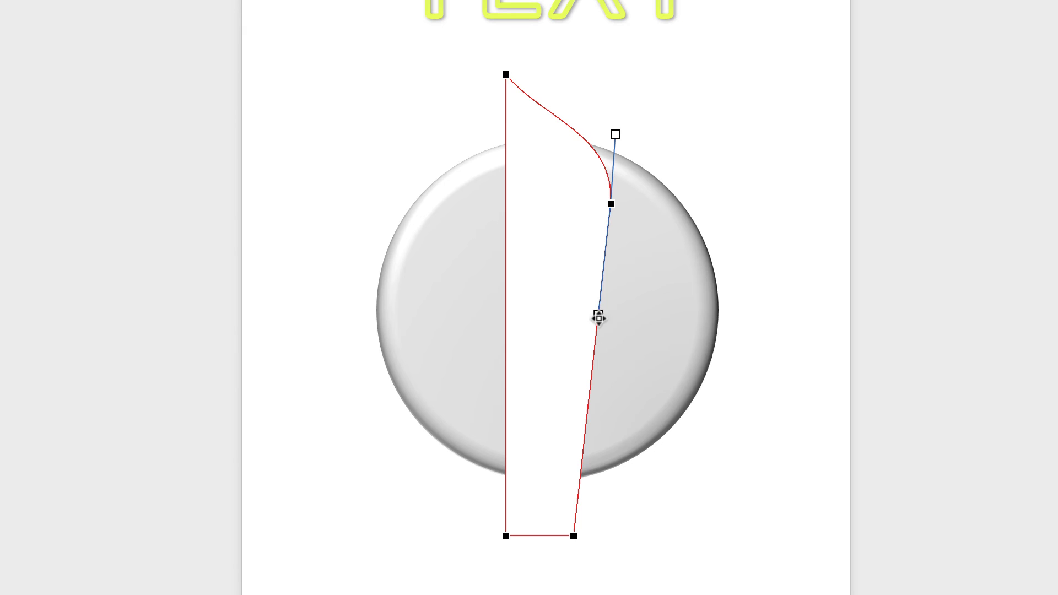
mouse_move(600, 318)
mouse_down()
mouse_move(668, 303)
mouse_move(628, 315)
mouse_move(569, 303)
mouse_move(583, 313)
mouse_up()
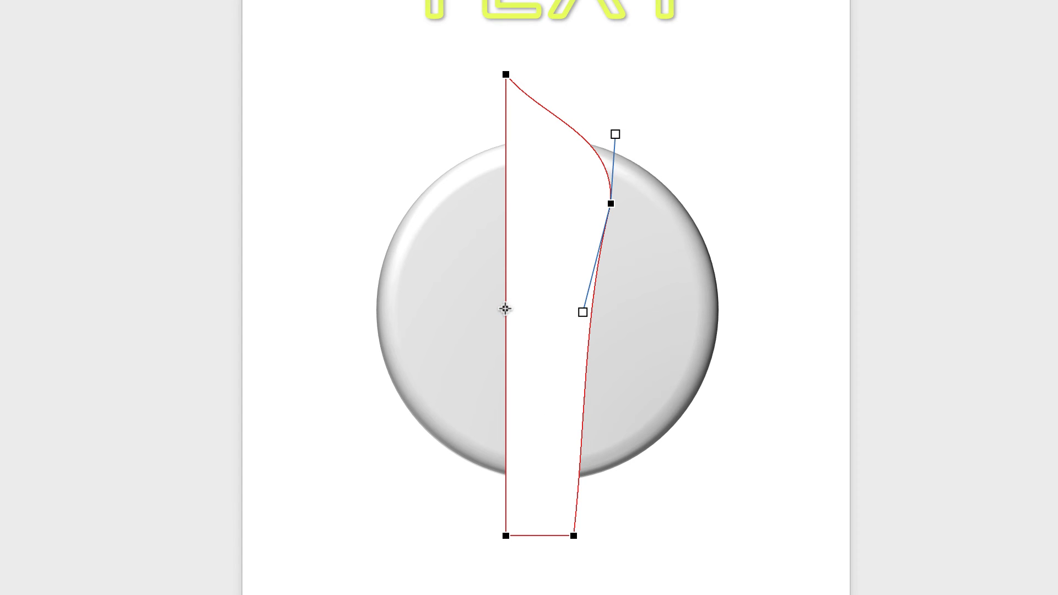
Step: Add a point on the stripe's left edge, curve that edge, and finish point editing
drag(505, 311, 444, 314)
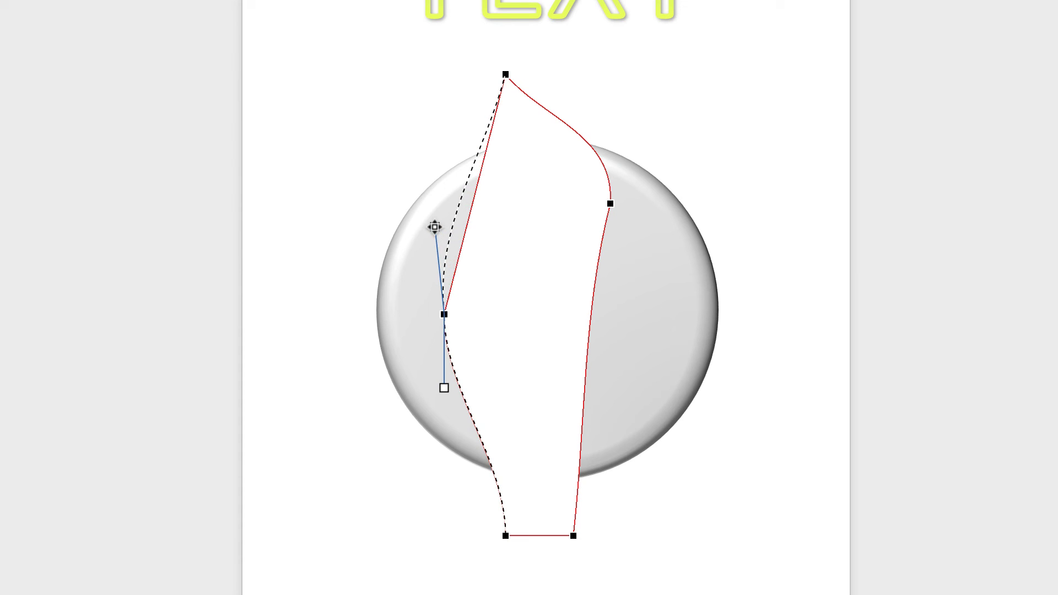
drag(435, 227, 435, 228)
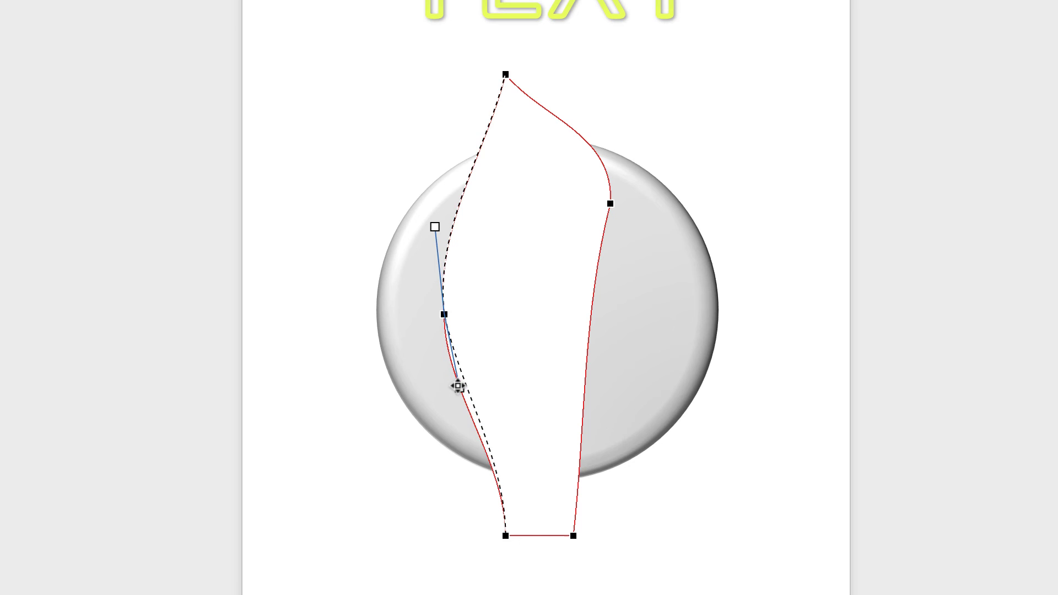
drag(455, 385, 456, 387)
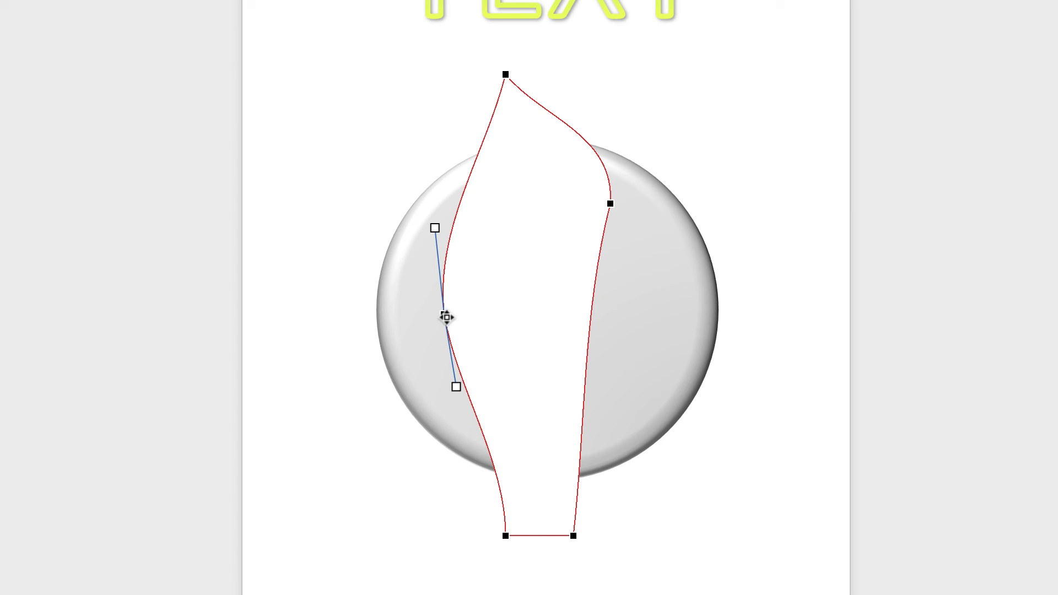
drag(447, 316, 531, 362)
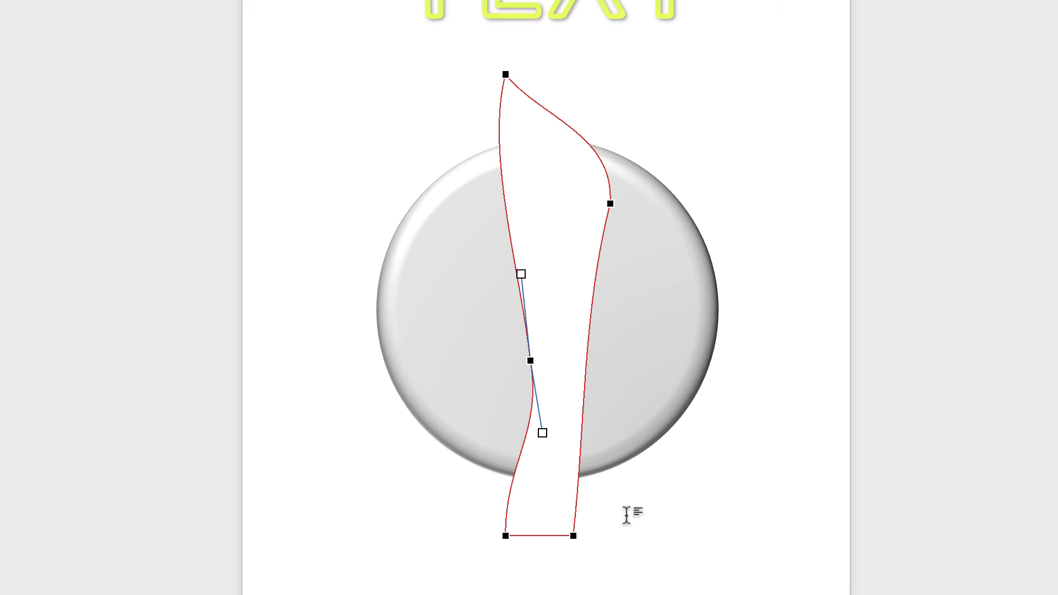
key(Escape)
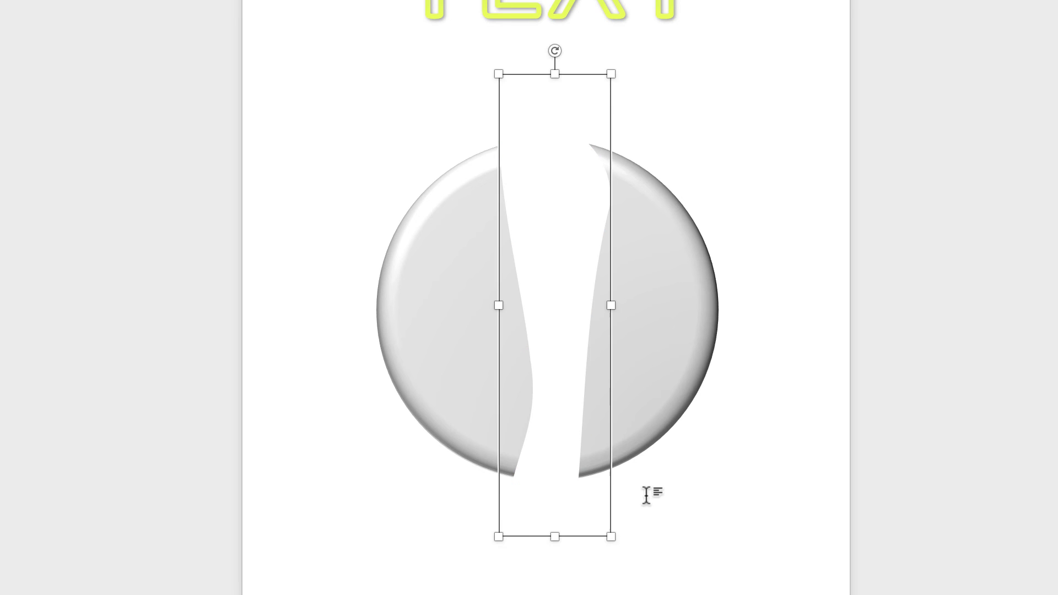
Step: Reposition the curved white stripe across the grey disc, checking the cut
click(658, 506)
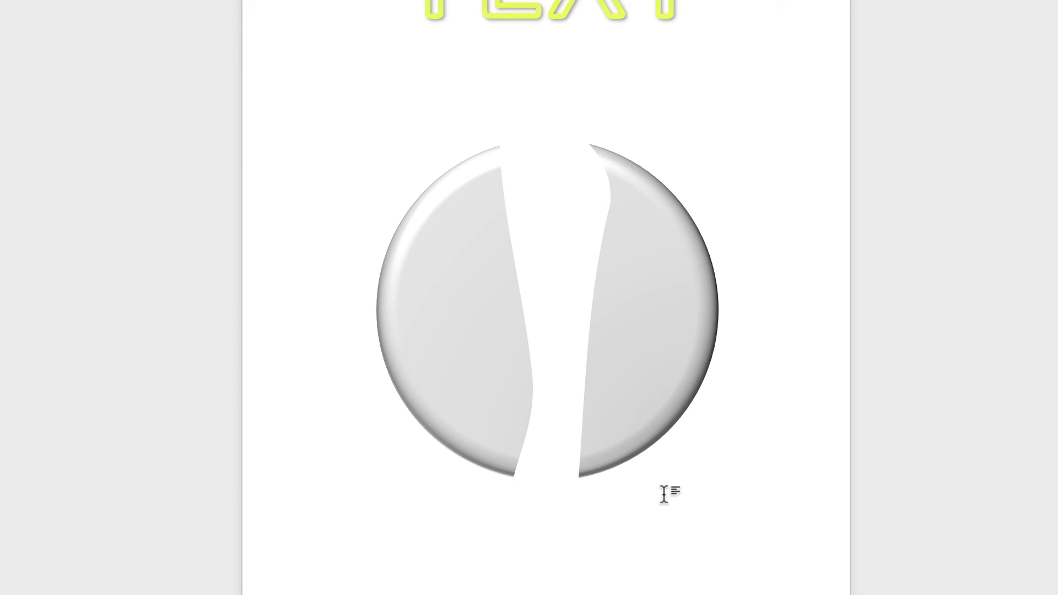
drag(567, 252, 501, 264)
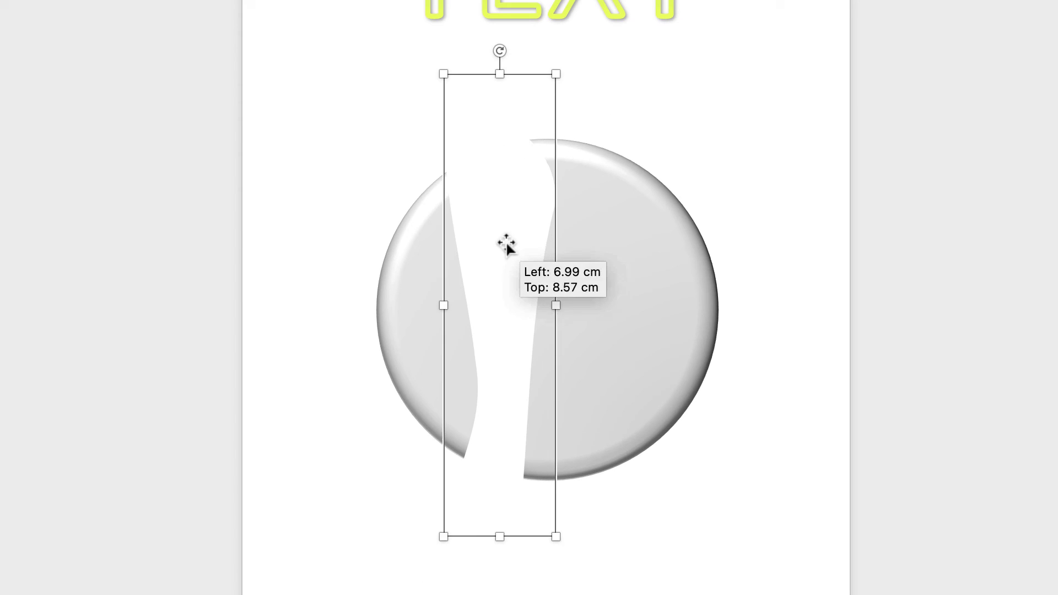
drag(507, 246, 481, 251)
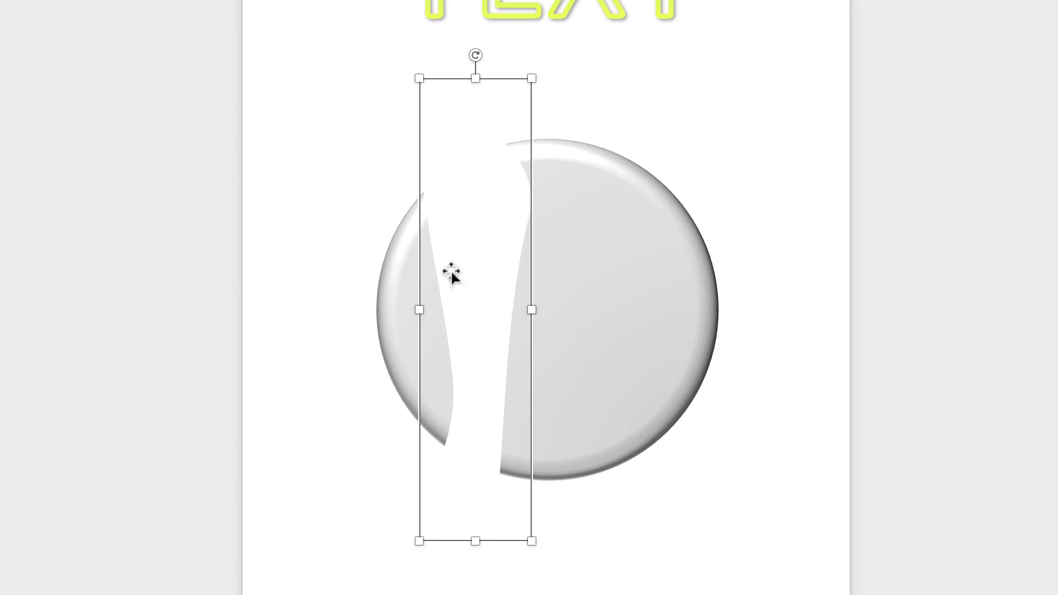
click(321, 316)
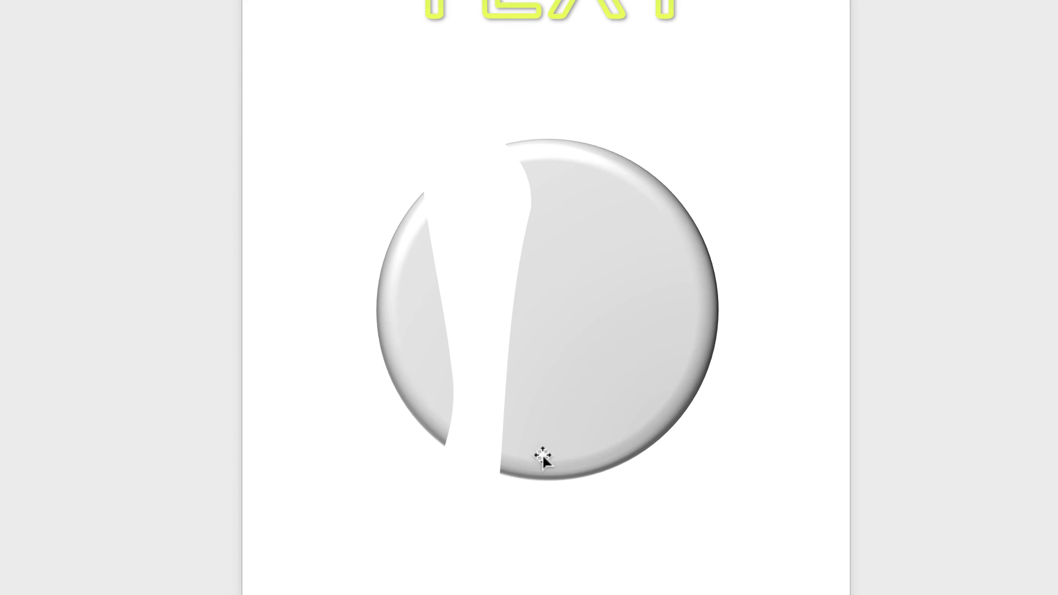
drag(464, 325, 597, 313)
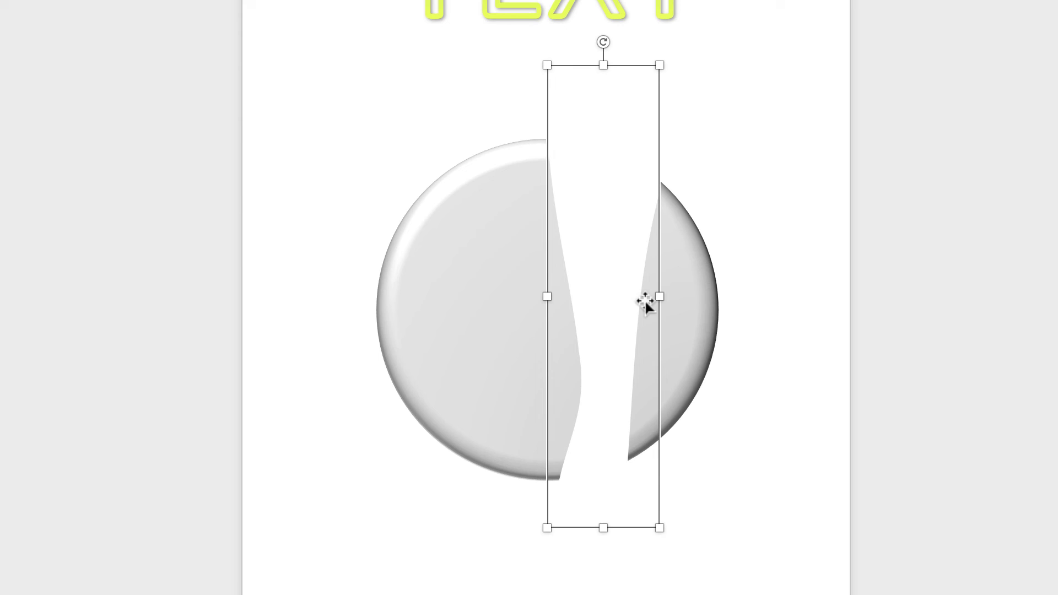
Step: Narrow the stripe to about 1.95 cm, shorten it from the top, and tilt it about 20°
drag(659, 295, 604, 303)
drag(577, 66, 576, 110)
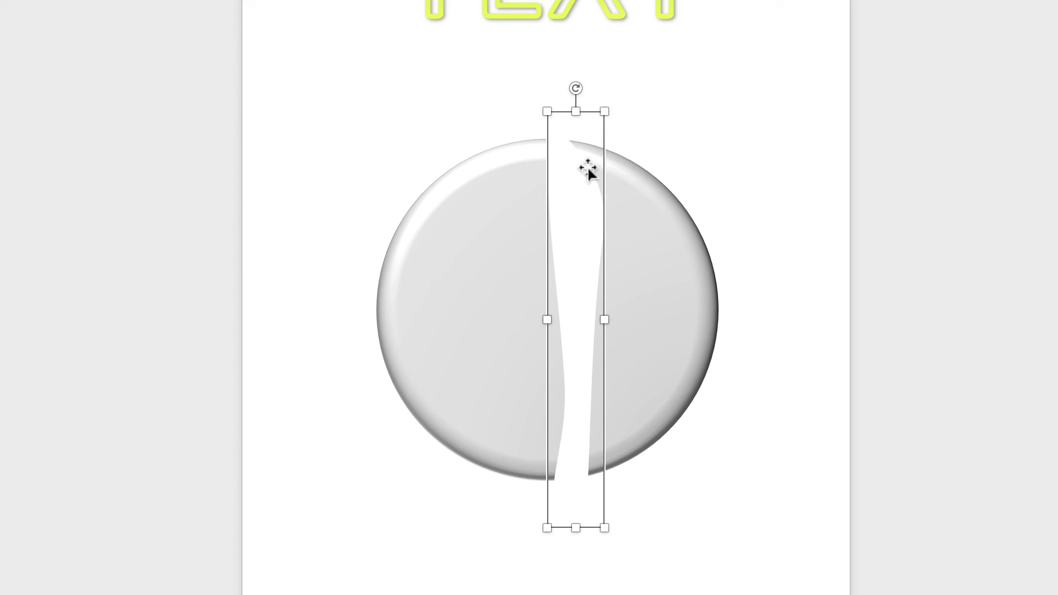
drag(586, 171, 601, 250)
drag(614, 86, 687, 105)
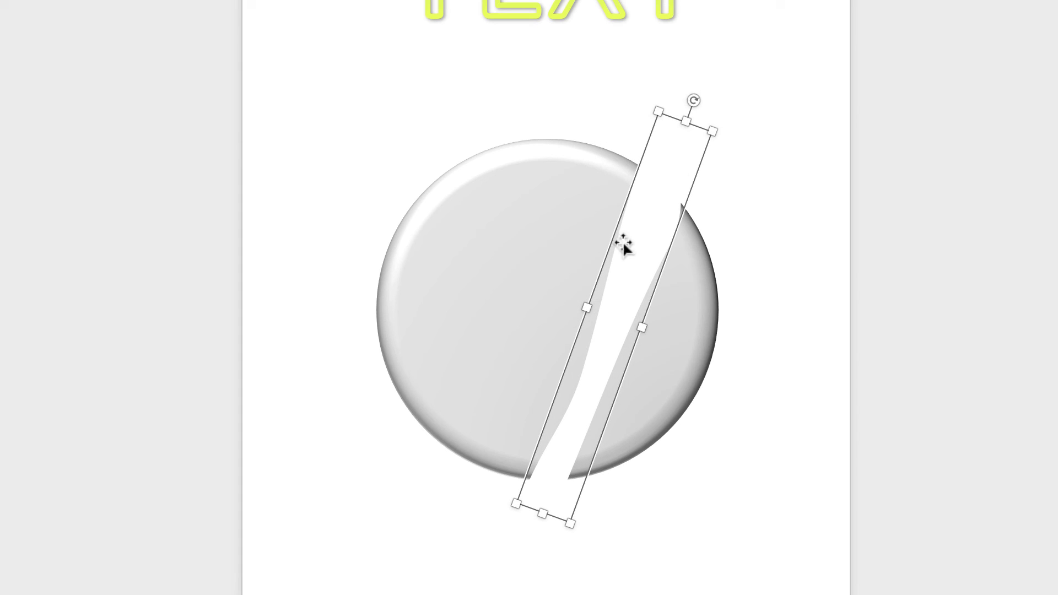
drag(626, 274, 618, 292)
click(712, 479)
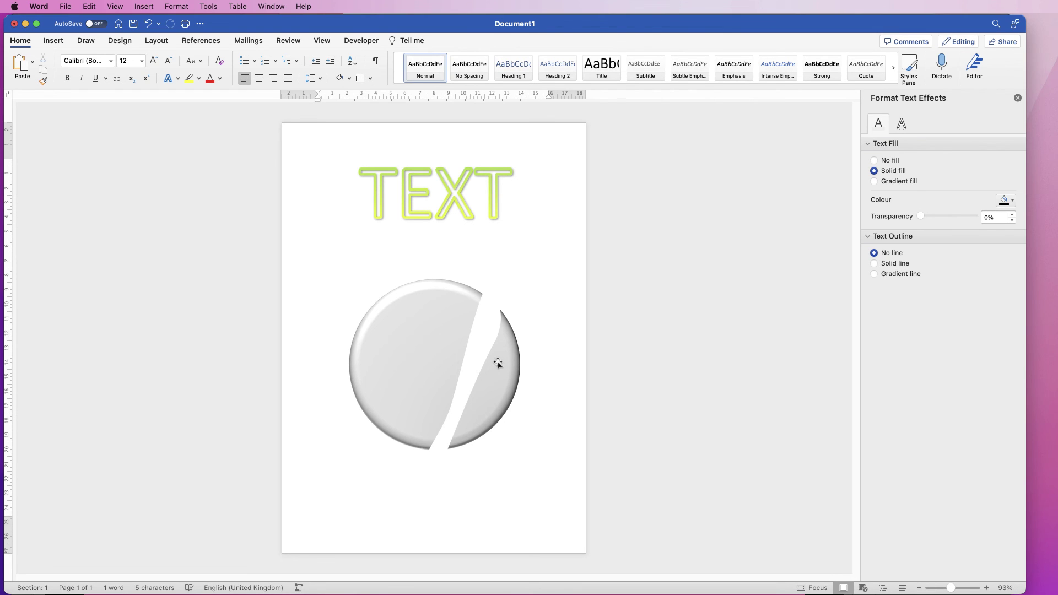
Step: Preview a grey page colour, then drag the white slice up off the disc toward TEXT
click(119, 40)
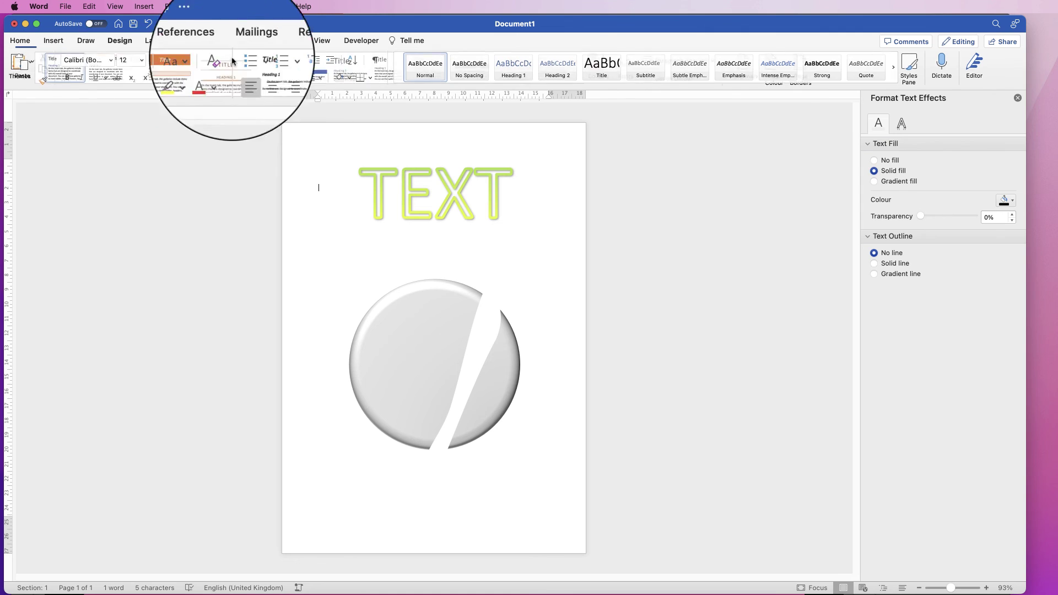
click(777, 65)
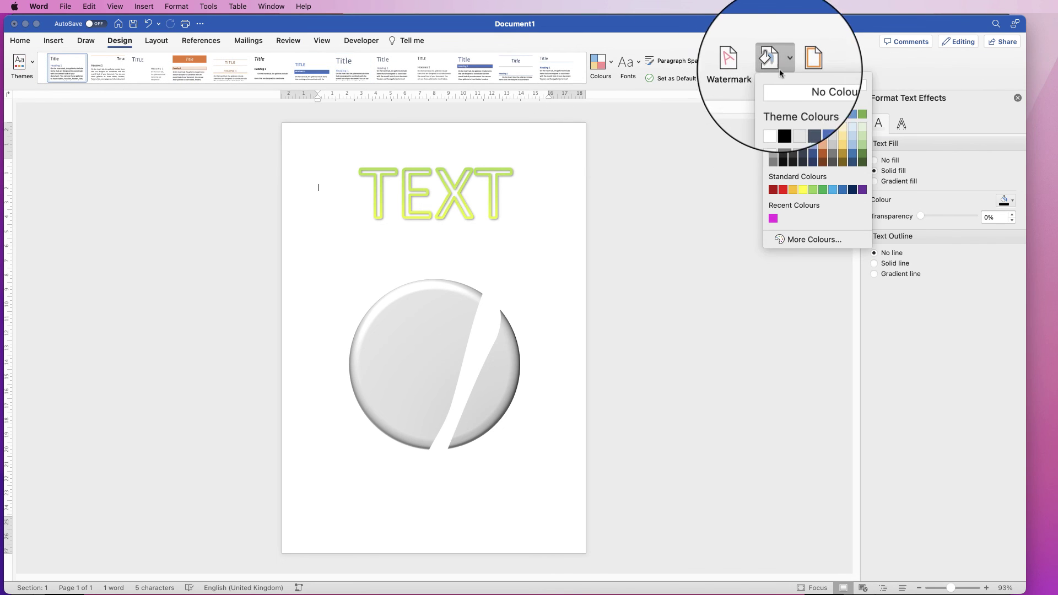
click(770, 140)
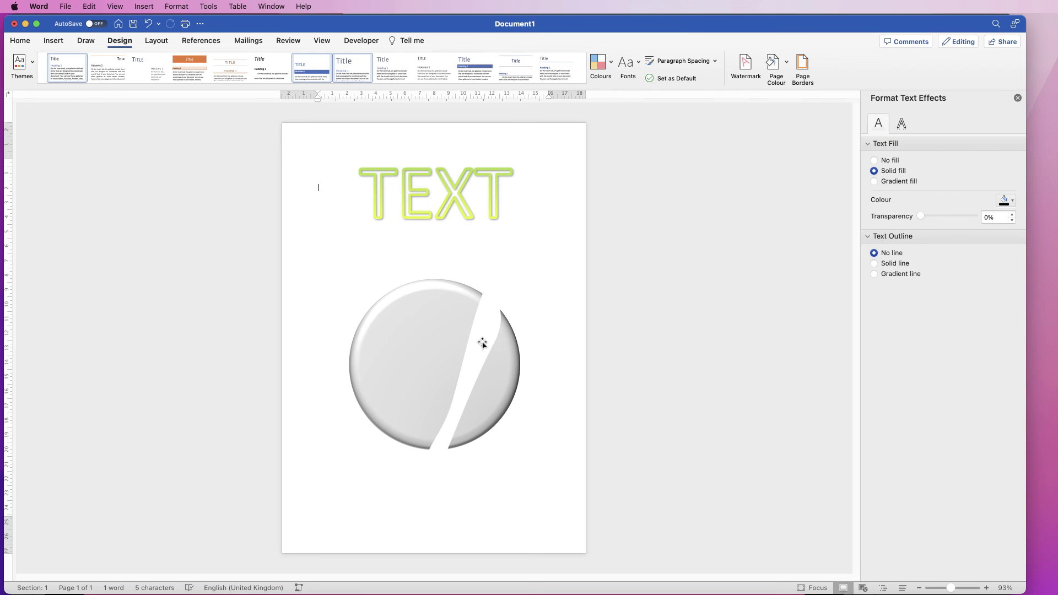
drag(481, 345, 389, 195)
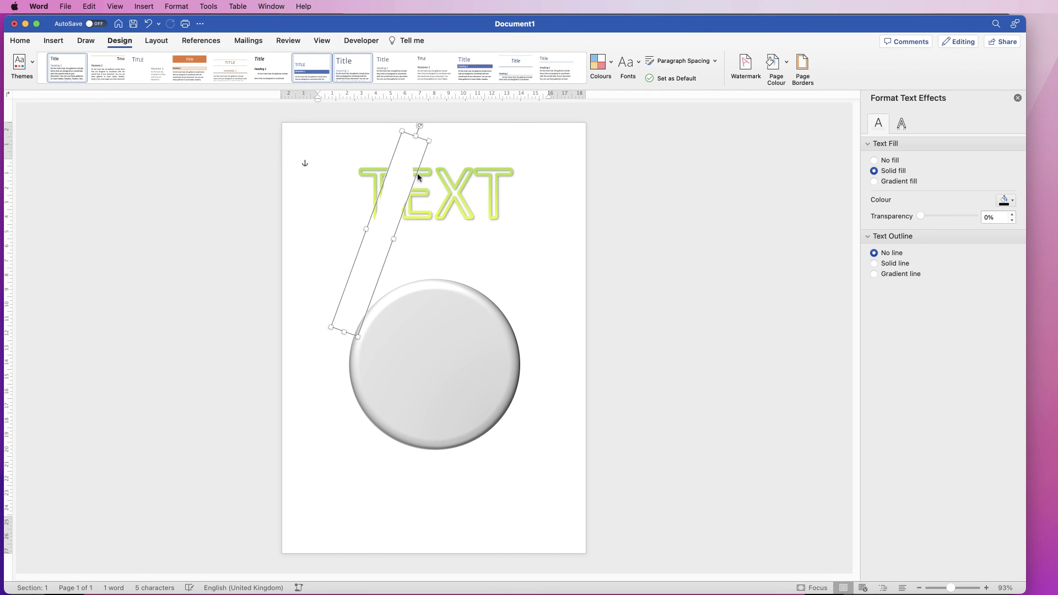
Step: Reshape the white bar into a thin, long diagonal slice across the TEXT word art
drag(407, 127, 349, 255)
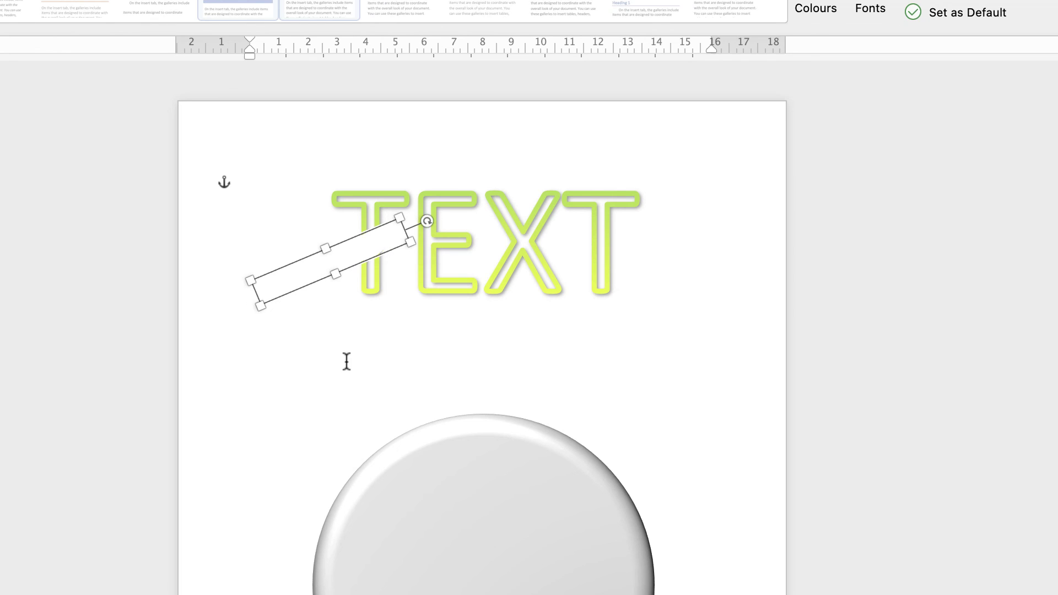
click(349, 347)
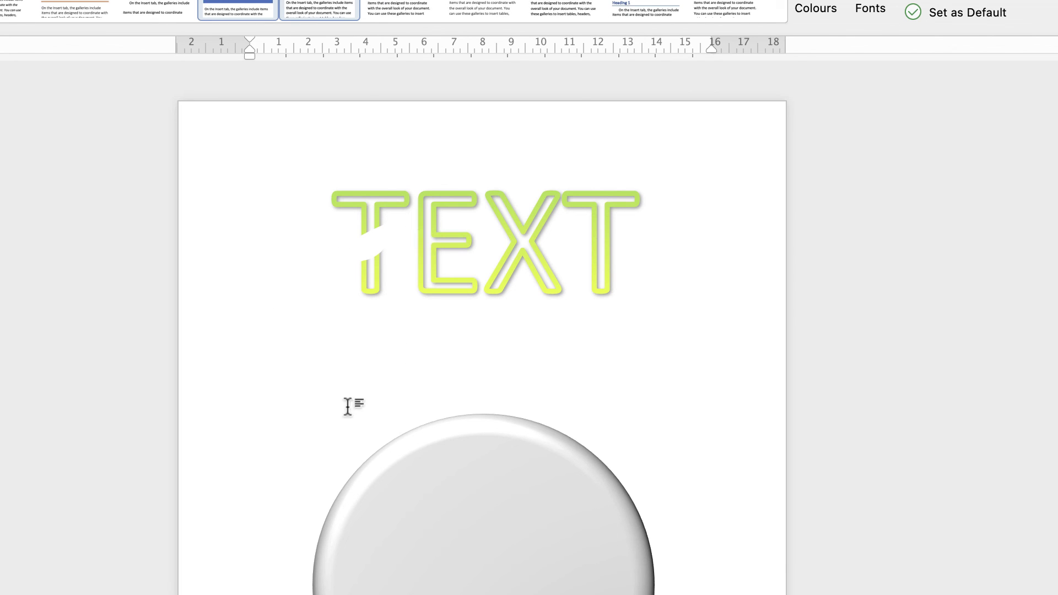
drag(344, 295, 533, 205)
drag(368, 275, 319, 295)
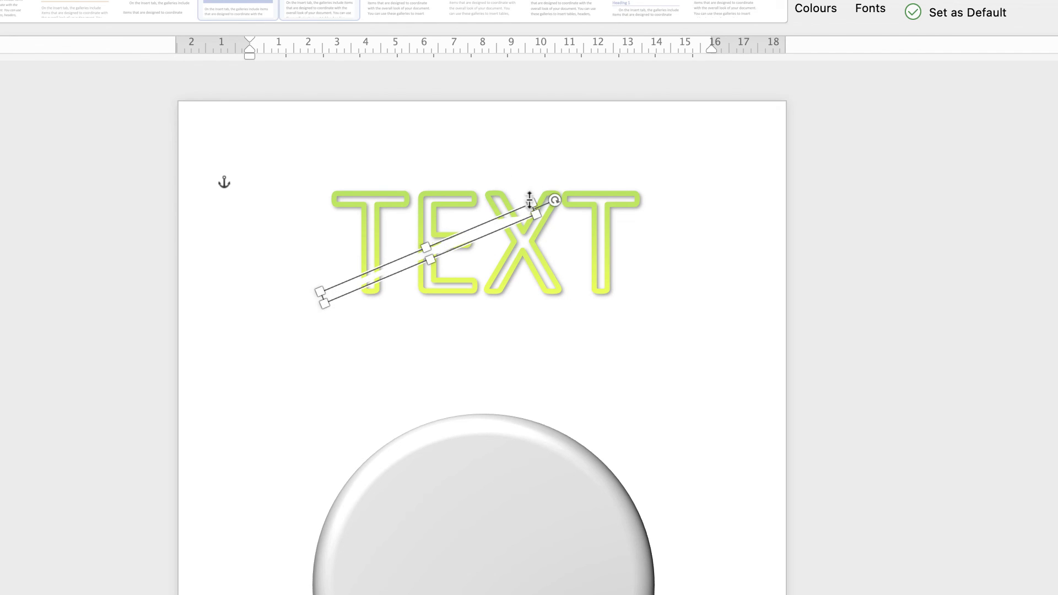
drag(546, 199, 670, 166)
click(312, 300)
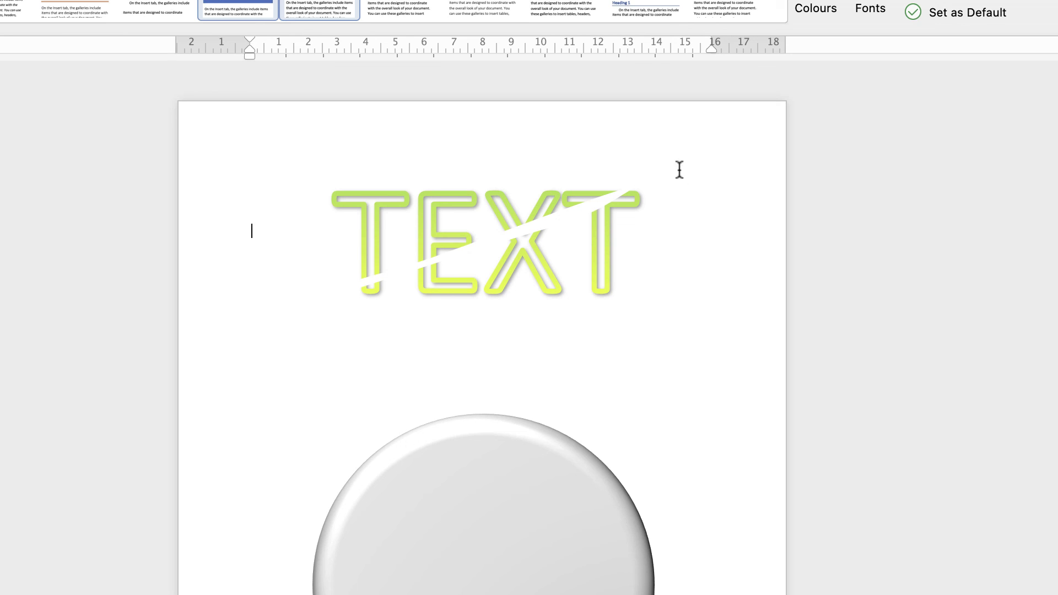